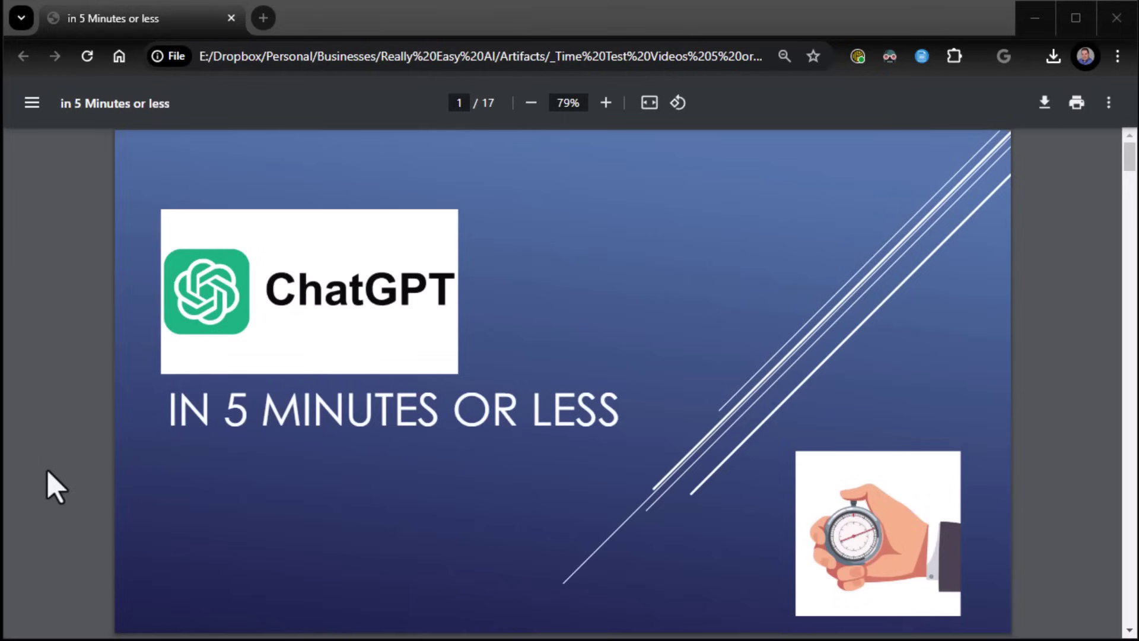
# Advance the slide deck from the title slide to slide 5, Demo: Prompting
pyautogui.press('Right')
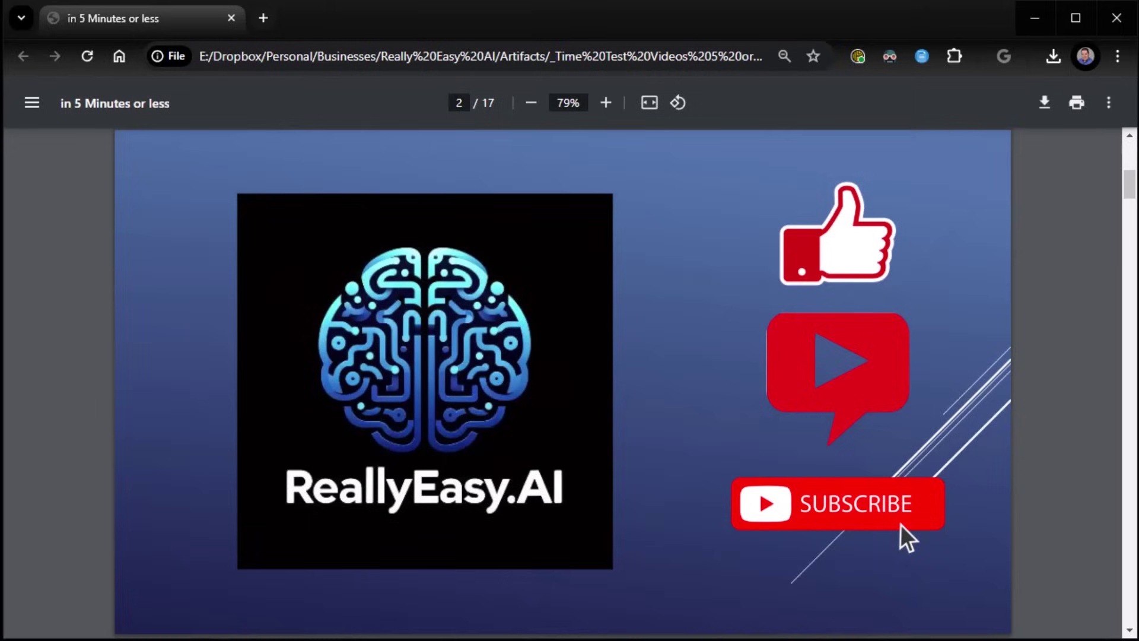
pyautogui.press('Right')
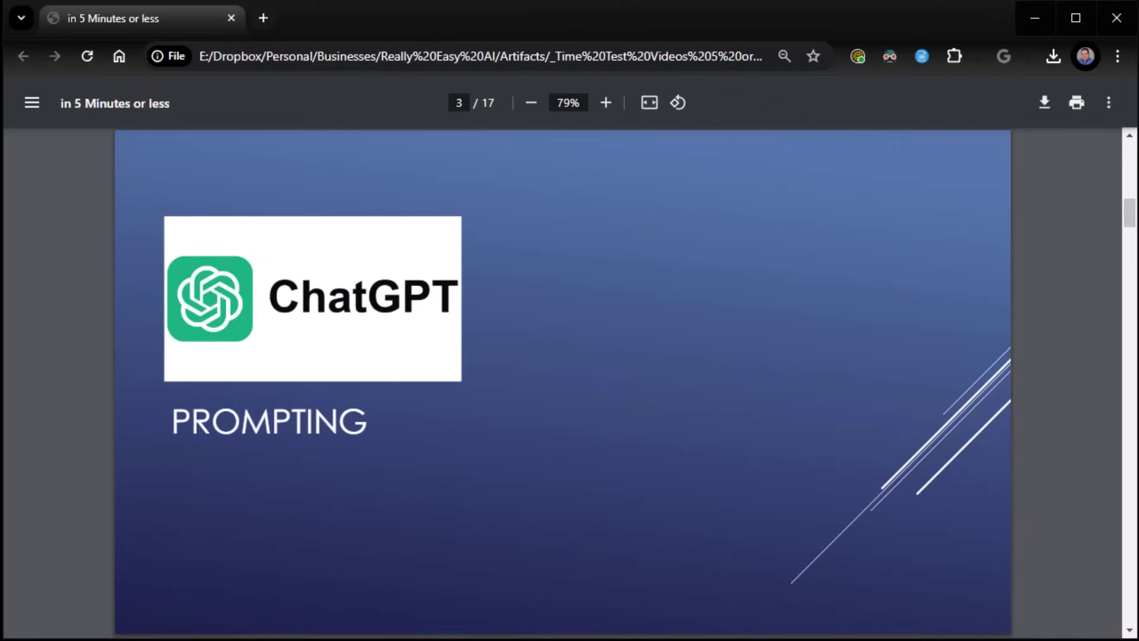
pyautogui.press('Right')
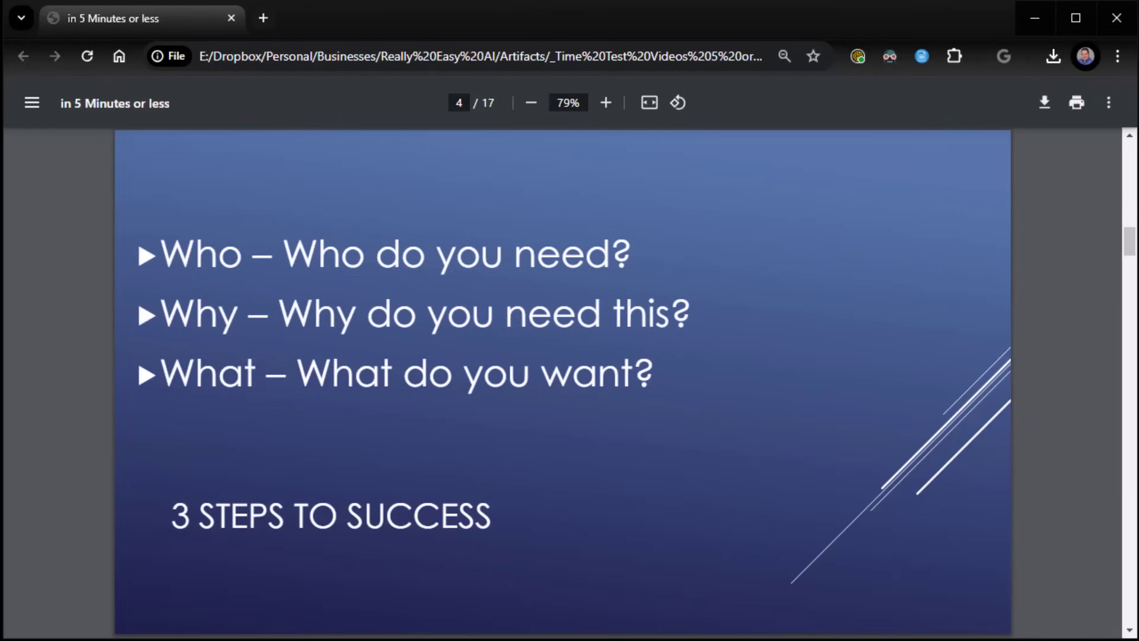
pyautogui.press('Right')
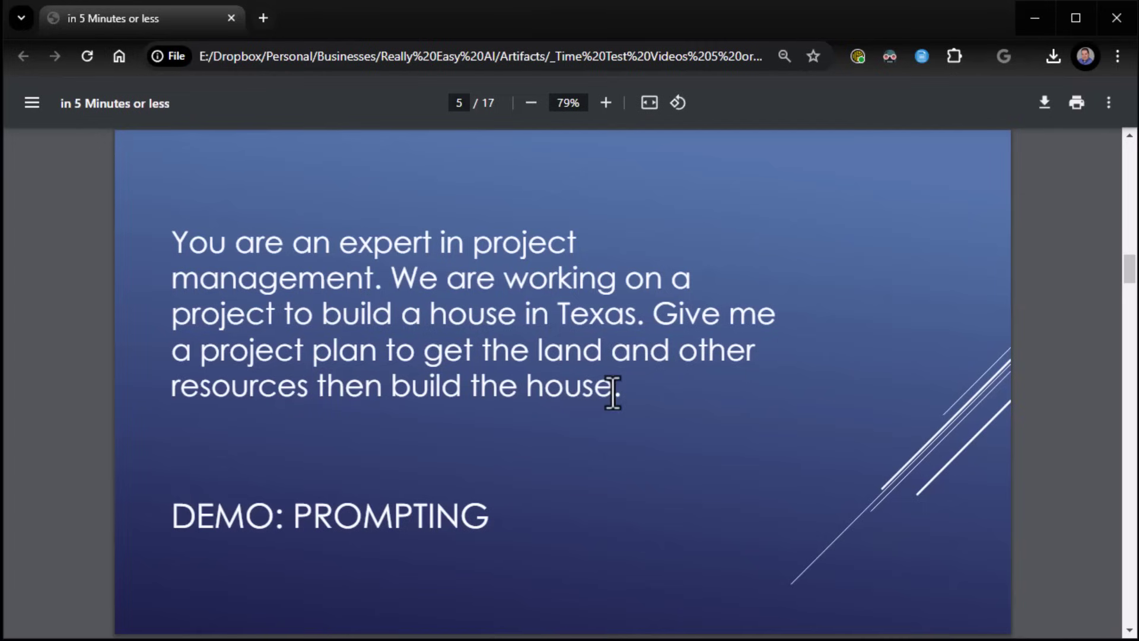
# Open ChatGPT in a new tab from the bookmarks overflow menu
pyautogui.click(263, 18)
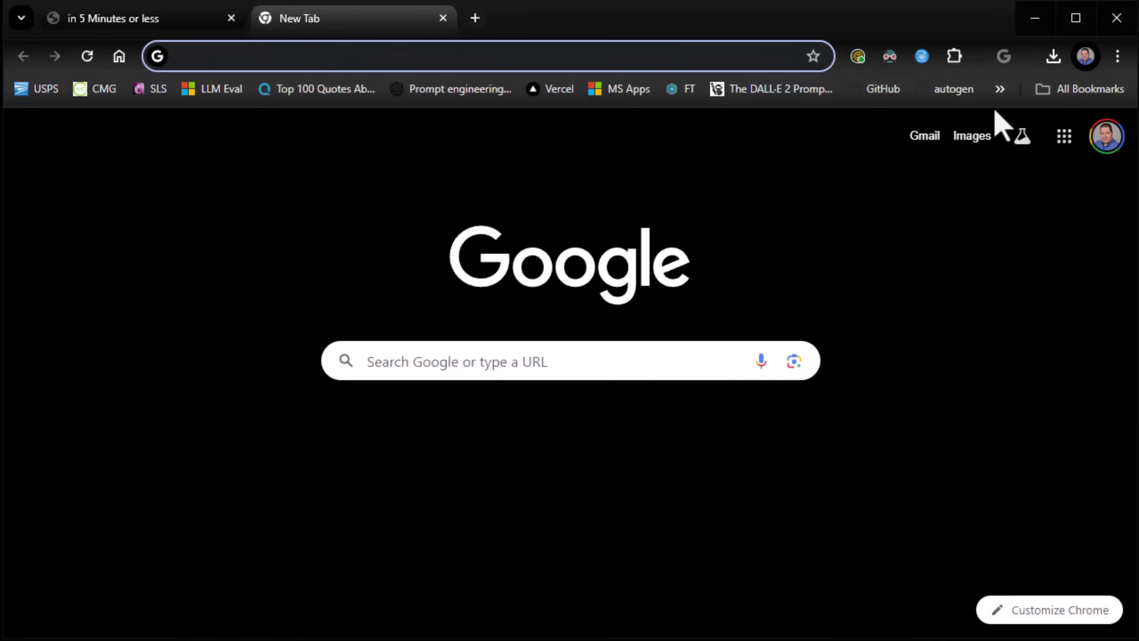
pyautogui.click(1000, 90)
pyautogui.click(752, 156)
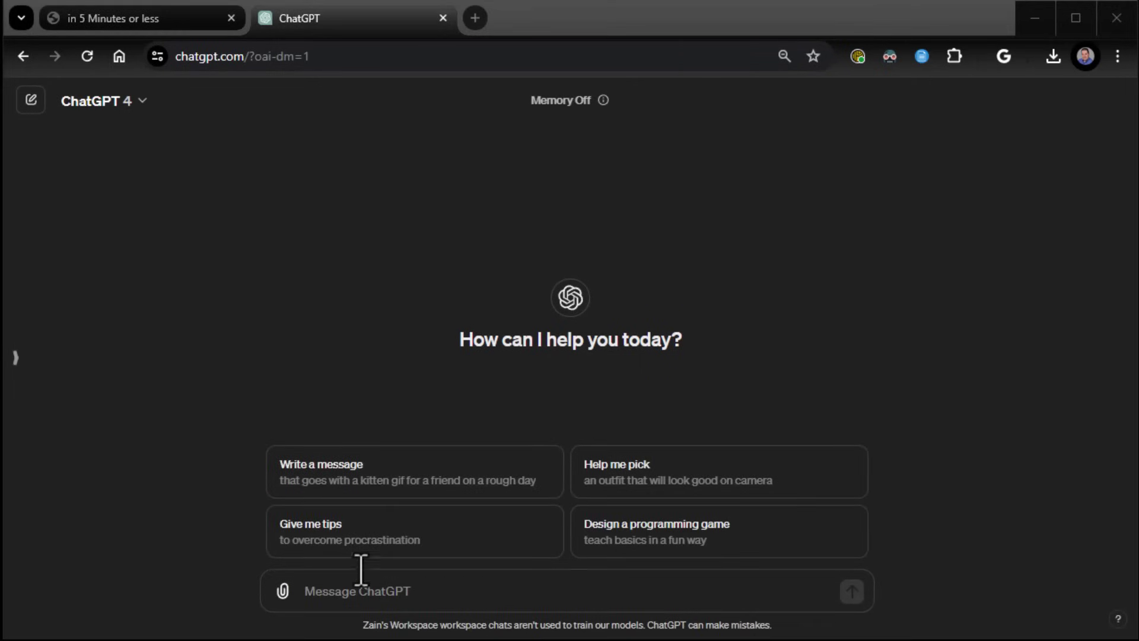
# Send the Texas house-building project plan prompt, stop the reply early, and return to the slides
pyautogui.click(497, 601)
pyautogui.write('You are an expert in project management. We are working on a project to build a house in Texas. Give me a project plan to get the land and other resources then build the house.')
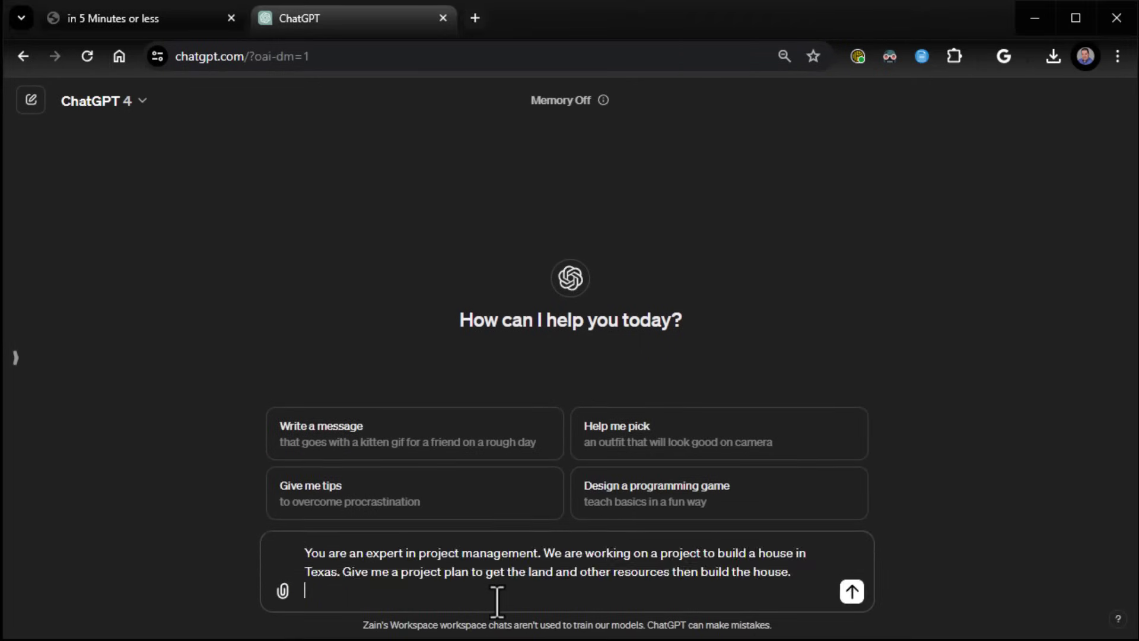
pyautogui.press('Return')
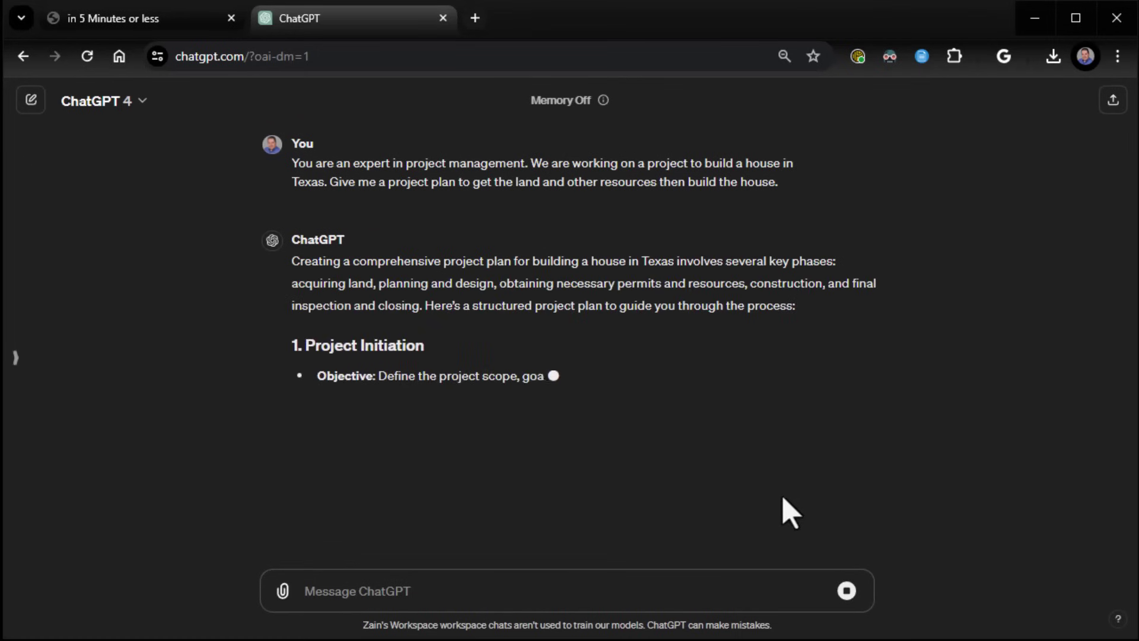
pyautogui.click(847, 590)
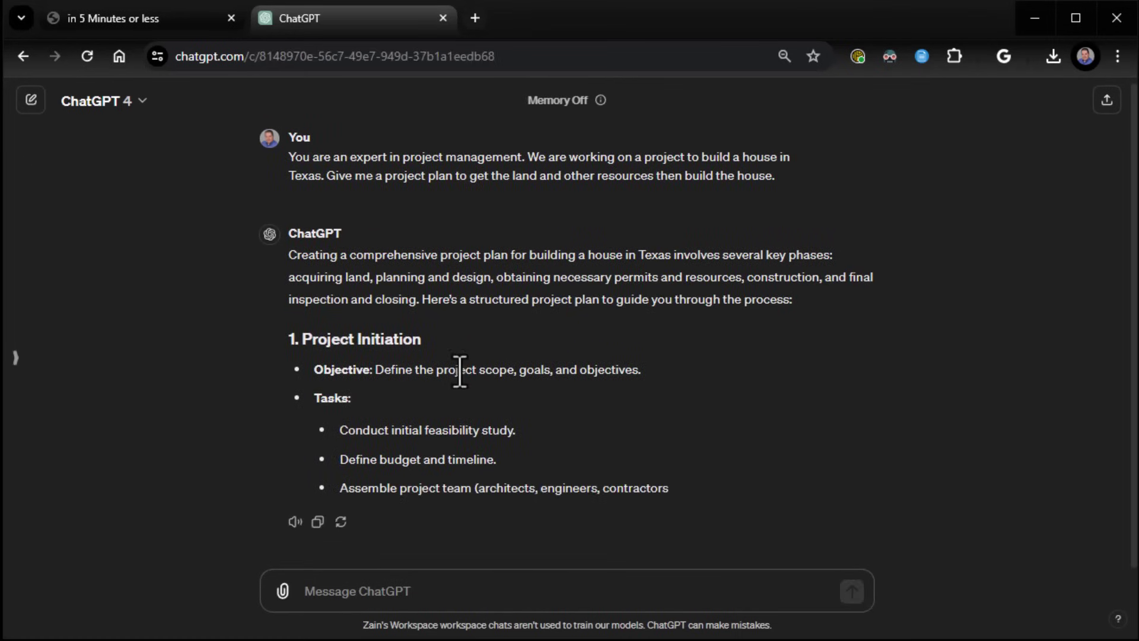
pyautogui.click(132, 22)
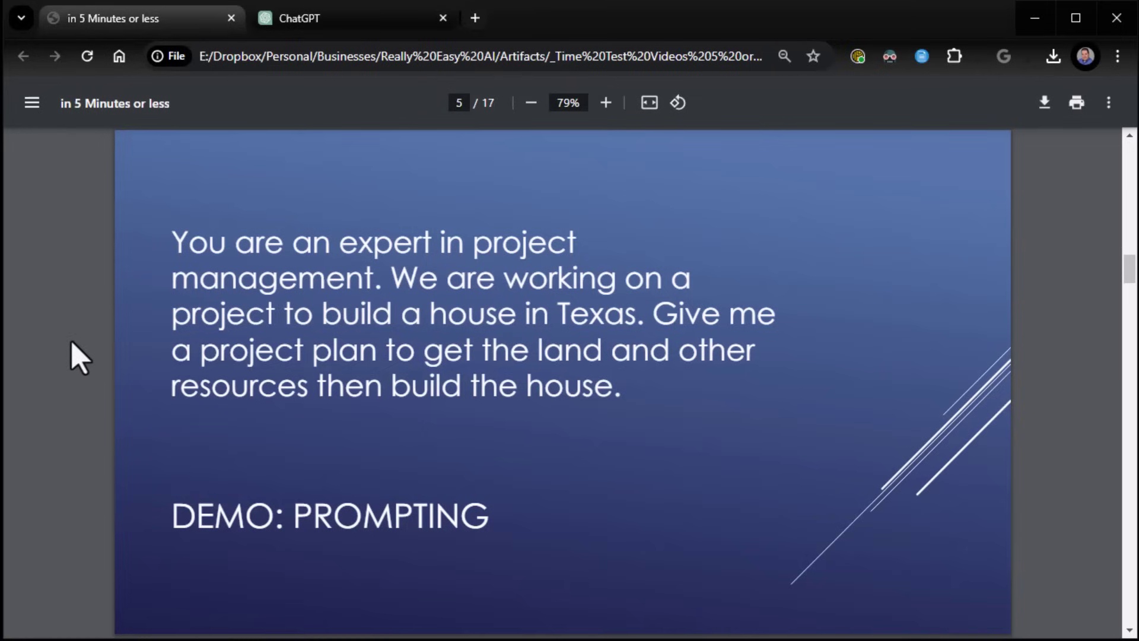
# Advance to slide 6 with the algebra polynomials teacher prompt
pyautogui.press('Right')
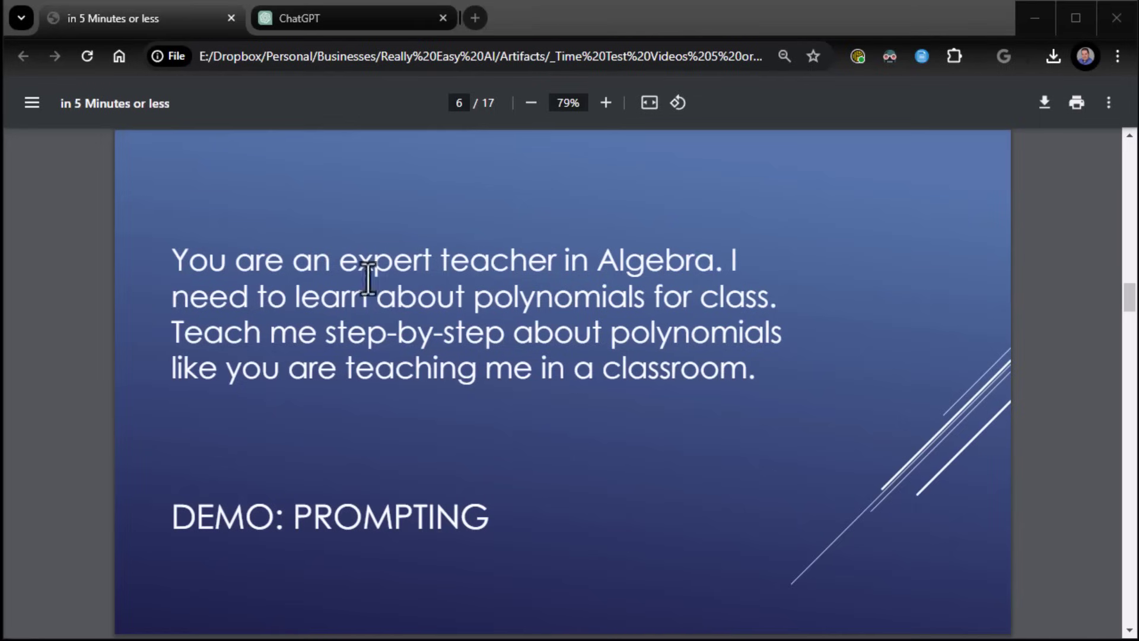
# In a new chat, send the polynomials lesson prompt, stop it partway, and return to the slides
pyautogui.click(397, 19)
pyautogui.click(32, 99)
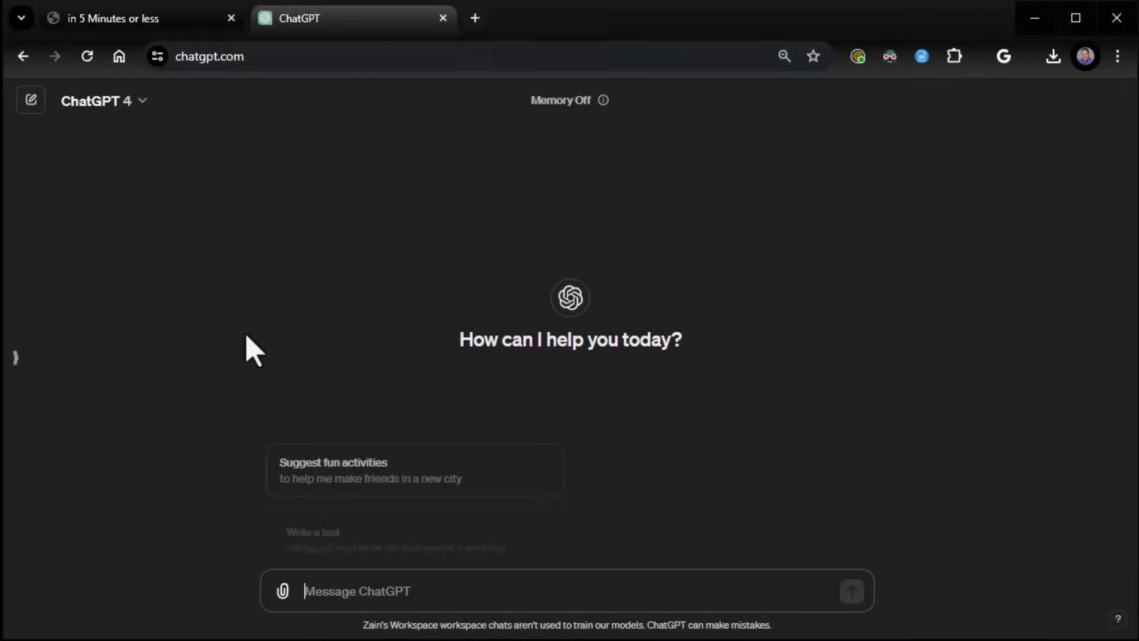
pyautogui.write('You are an expert teacher in Algebra. I need to learn about polynomials for class. Teach me step-by-step about polynomials like you are teaching me in a classroom.')
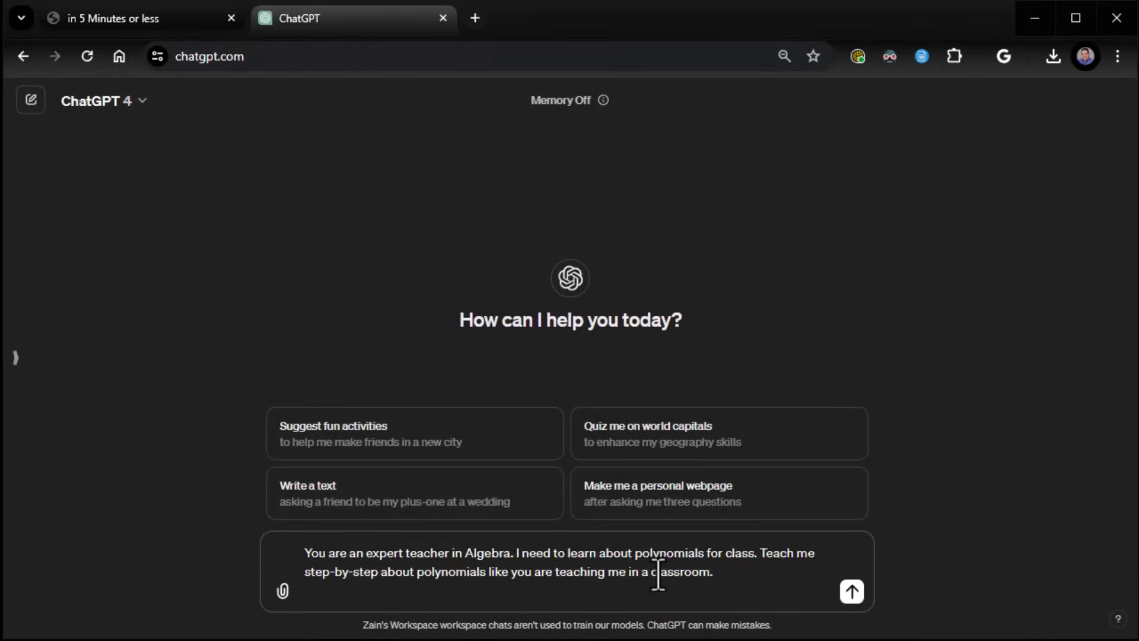
pyautogui.press('Return')
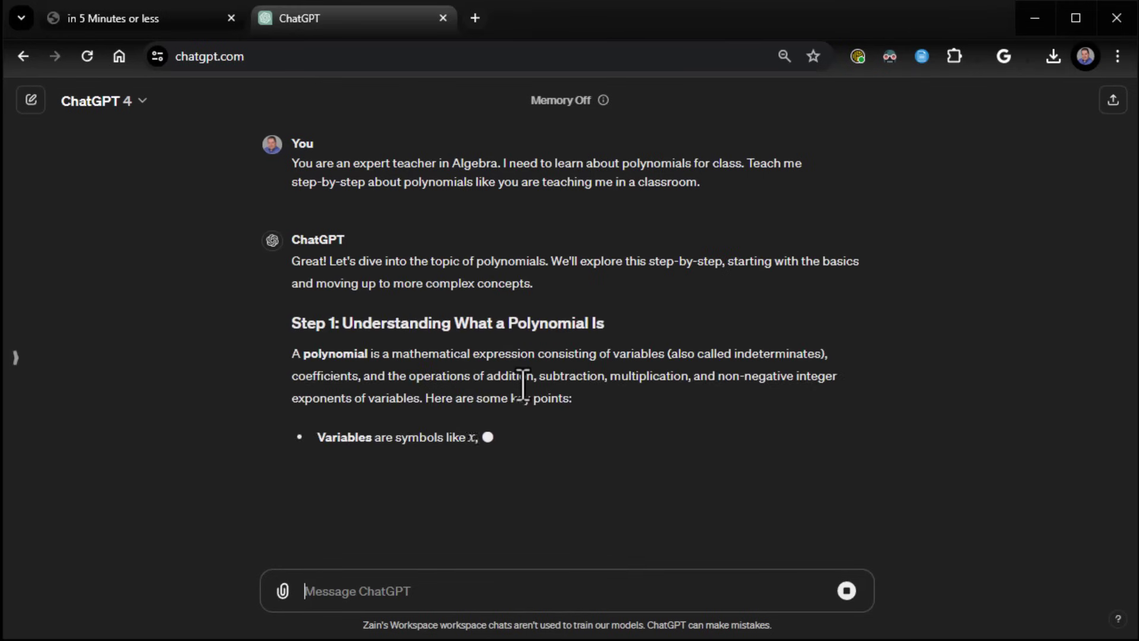
pyautogui.click(847, 590)
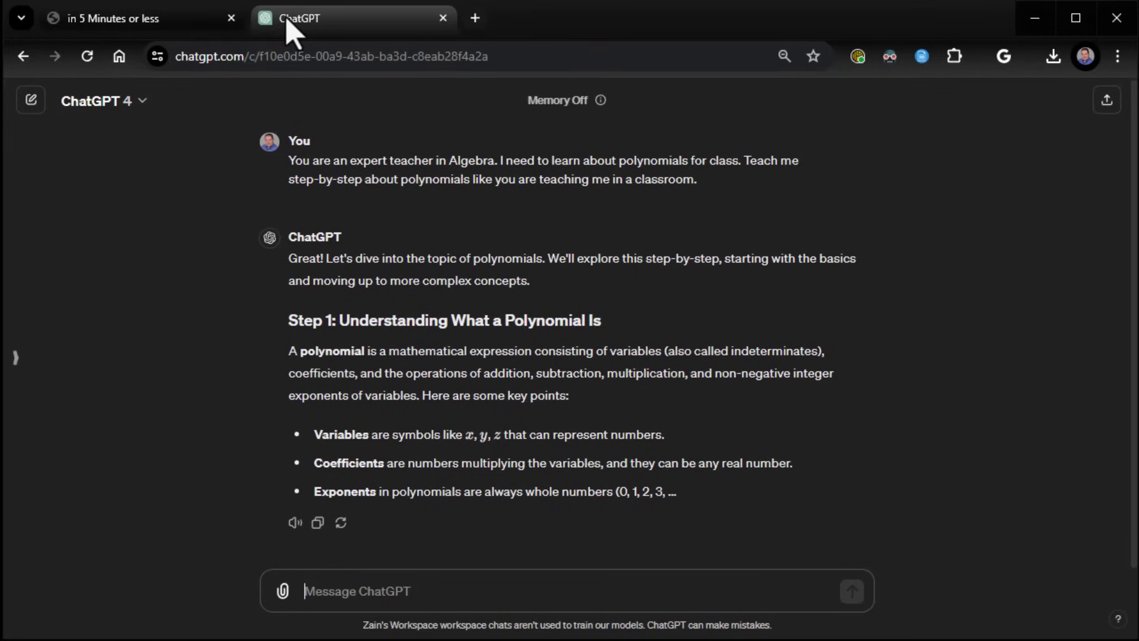
pyautogui.click(141, 28)
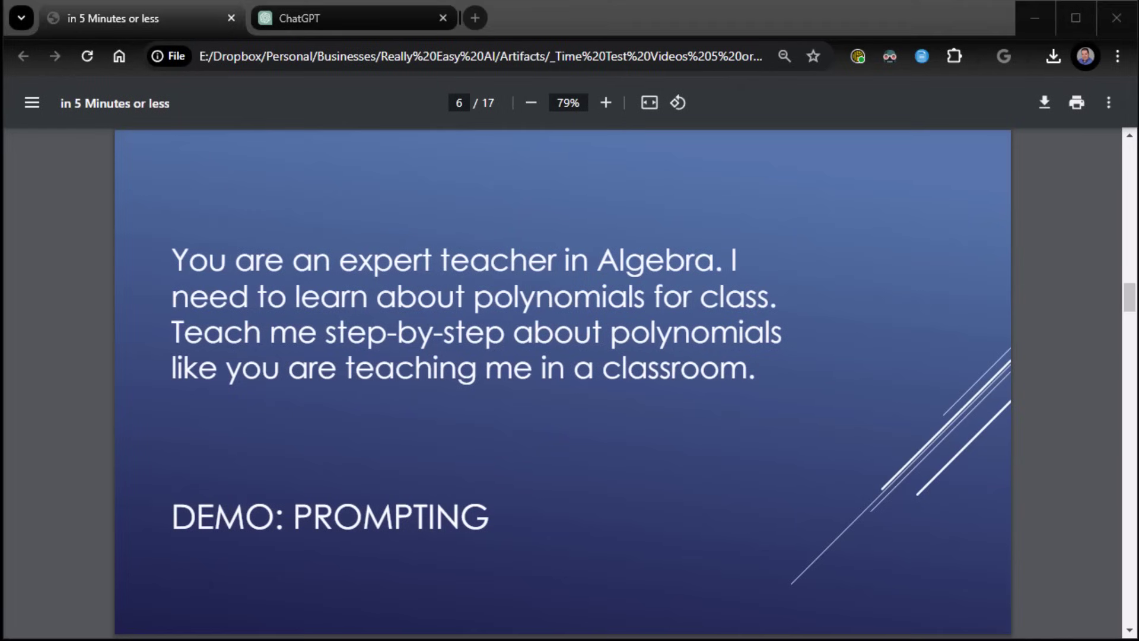
# Advance the deck from slide 6 to slide 9, the Oklahoma business-plan summary prompt
pyautogui.click(90, 296)
pyautogui.press('Right')
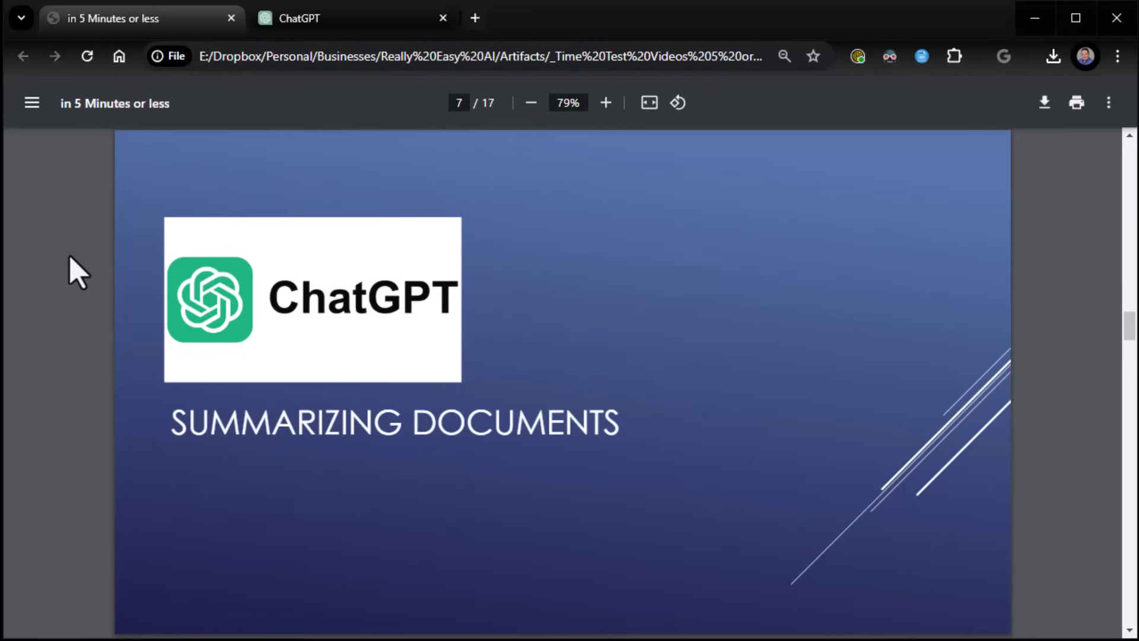
pyautogui.press('Right')
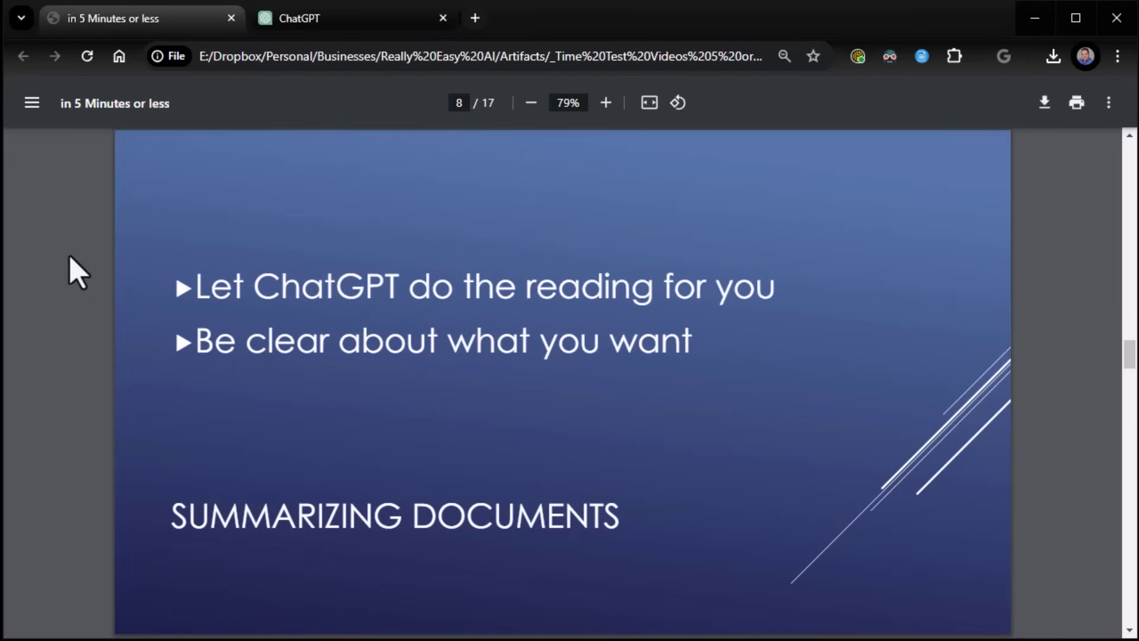
pyautogui.press('Right')
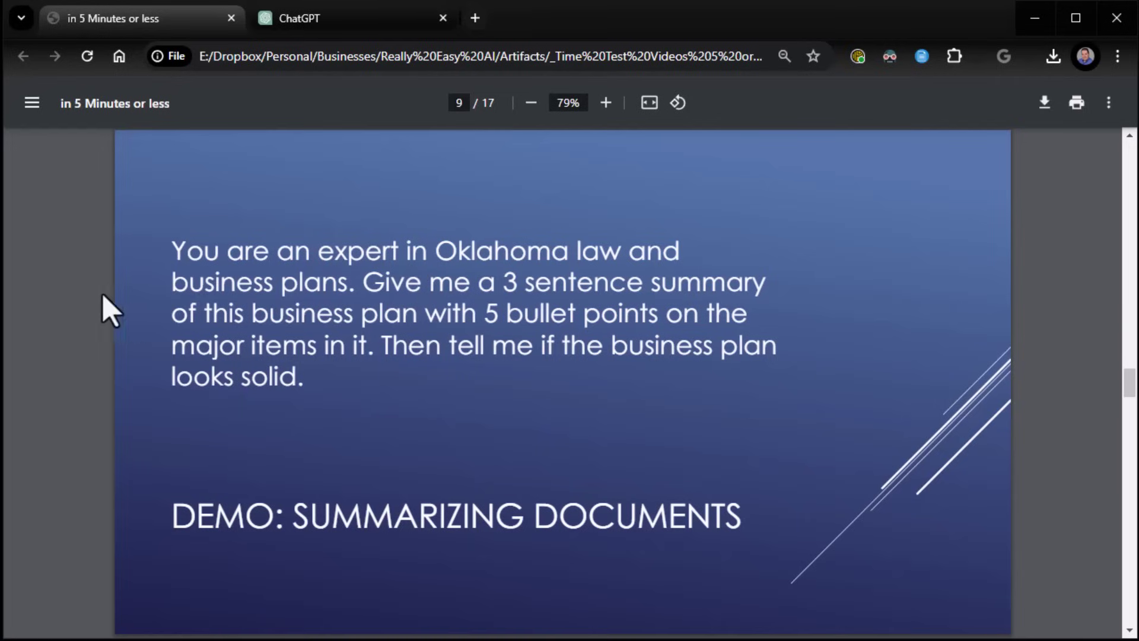
# Start a new ChatGPT chat and attach Business Plan.pdf
pyautogui.click(305, 16)
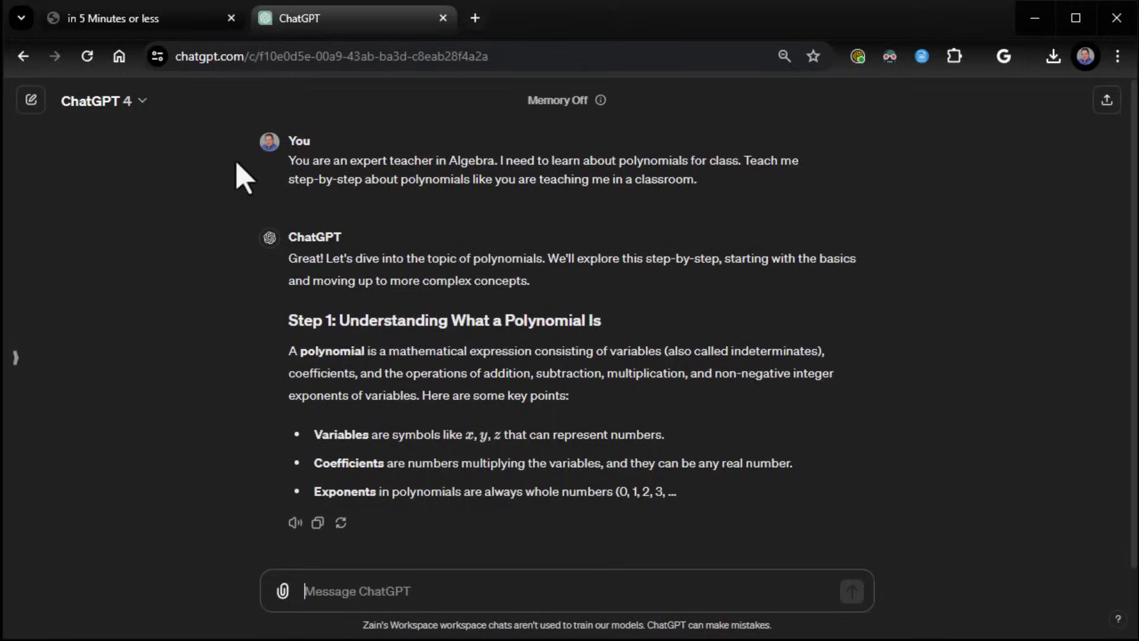
pyautogui.click(32, 101)
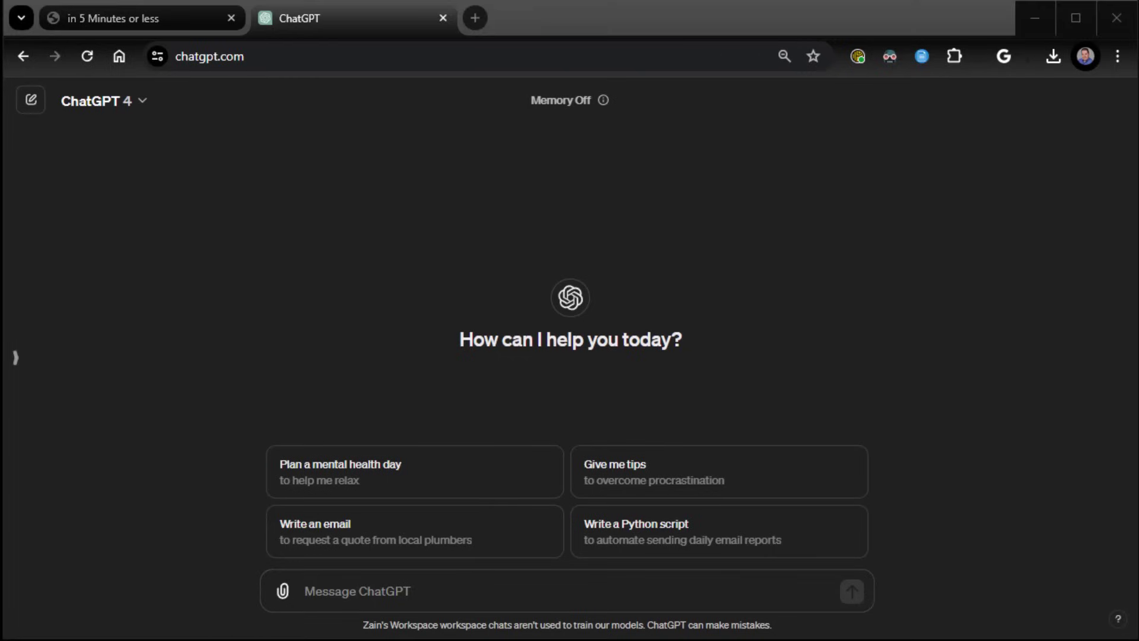
pyautogui.moveTo(122, 640); pyautogui.dragTo(452, 601)
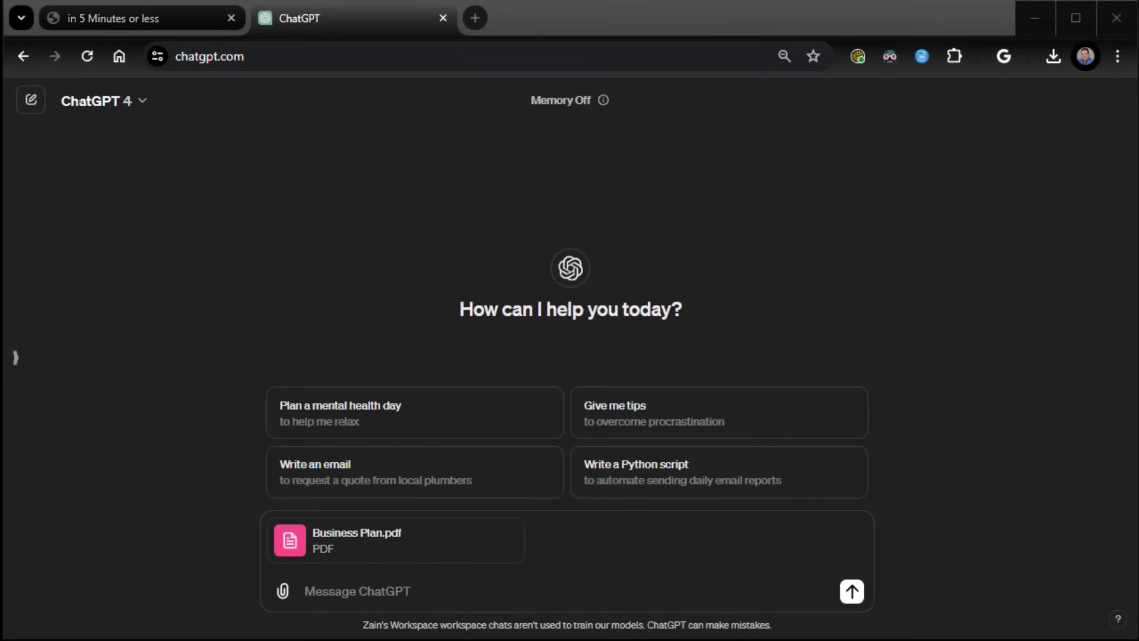
# Send the Oklahoma three-sentence summary with five-bullet prompt, stopping the reply partway
pyautogui.click(458, 591)
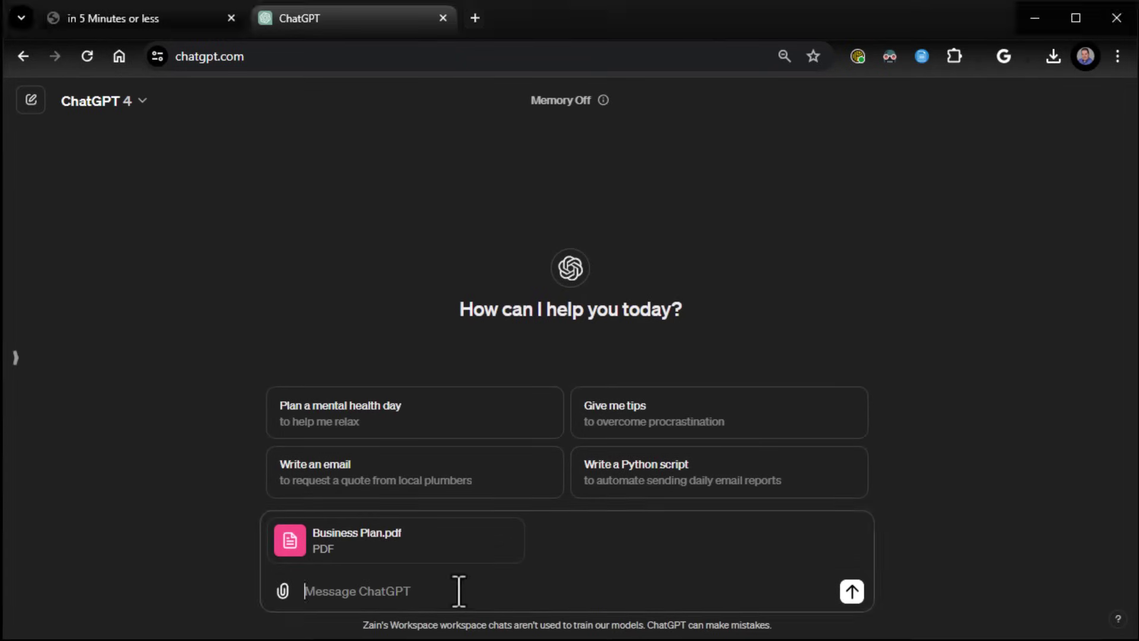
pyautogui.write('You are an expert in Oklahoma law and business plans. Give me a 3 sentence summary of this business plan with 5 bullet points on the major items in it. Then tell me if the business plan looks solid.')
pyautogui.press('Return')
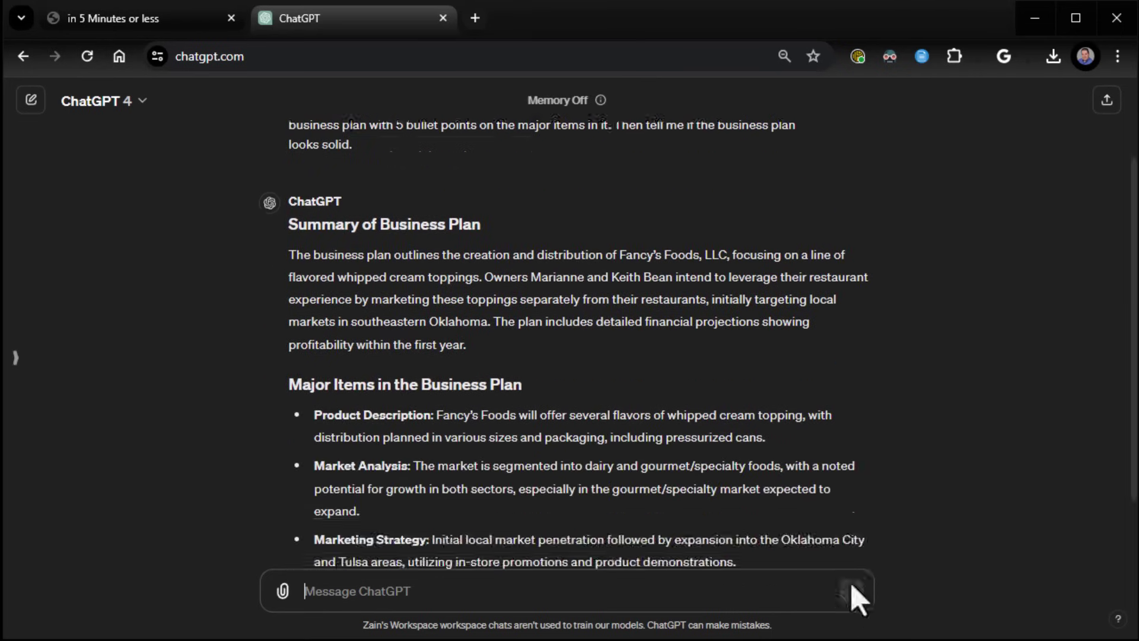
pyautogui.click(846, 592)
pyautogui.scroll(4, 937, 514)
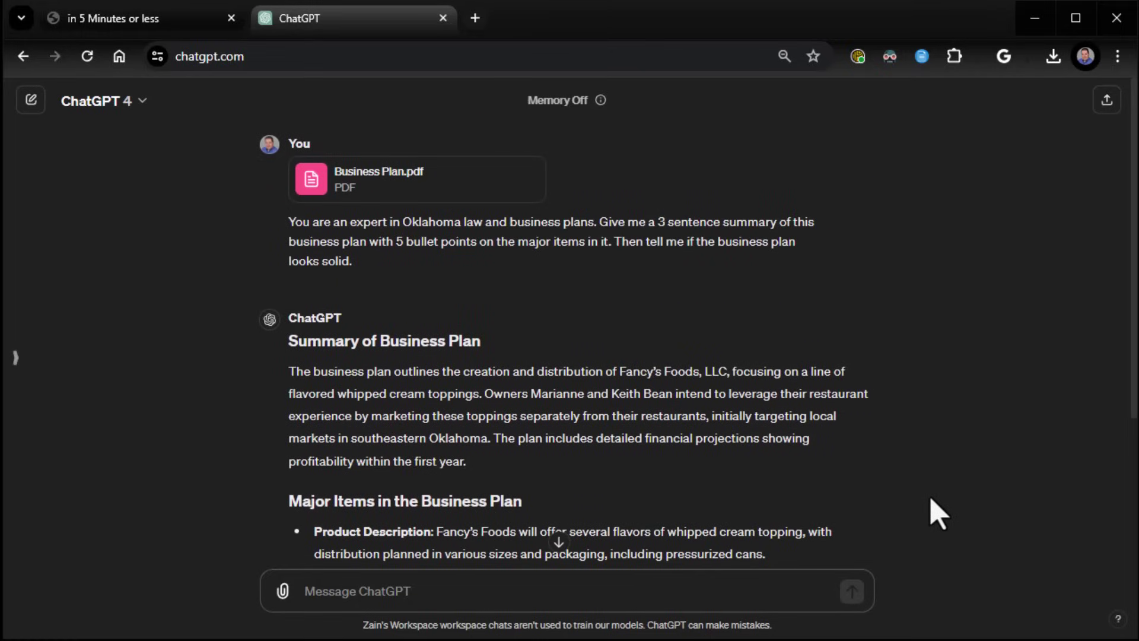
# Advance the deck to slide 12, Demo: Copy and Paste, then view the end of the ChatGPT summary
pyautogui.click(100, 22)
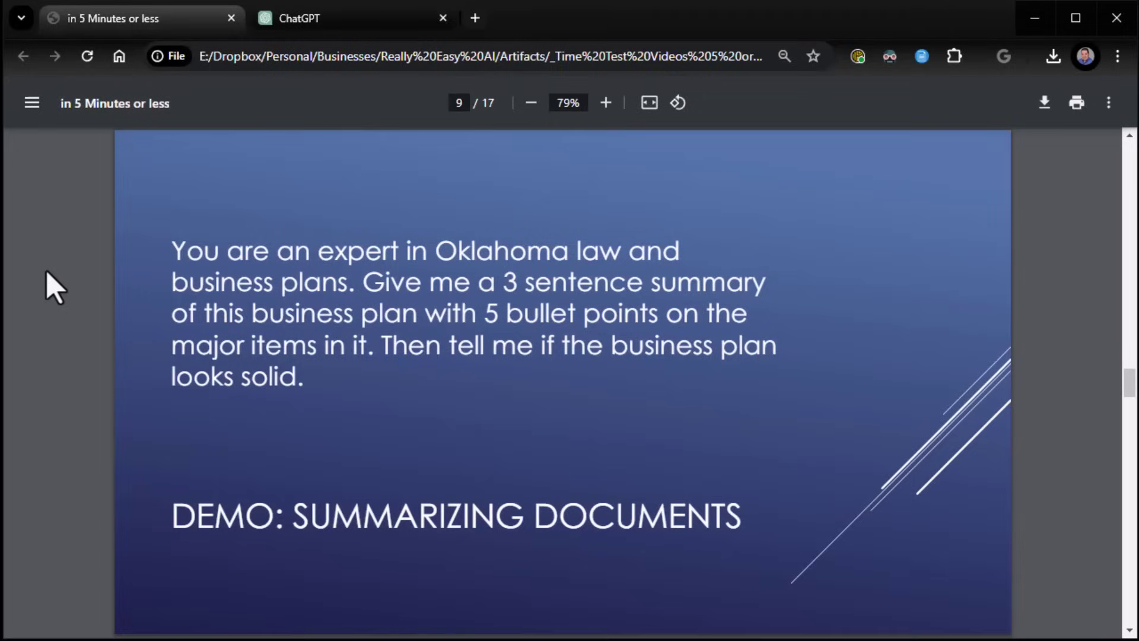
pyautogui.press('Right')
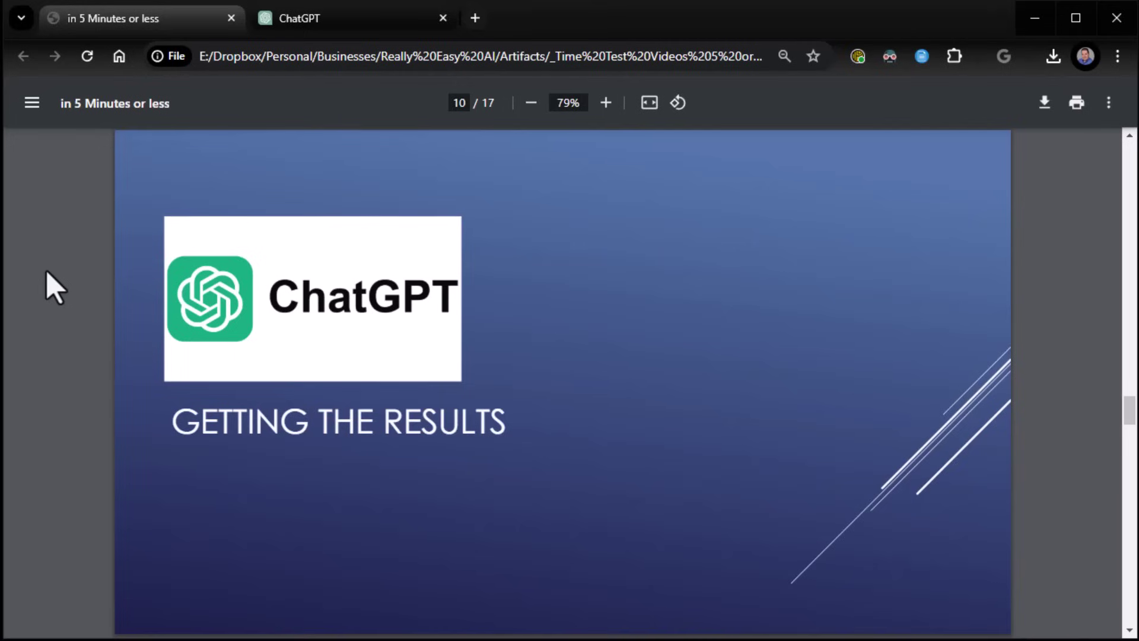
pyautogui.press('Right')
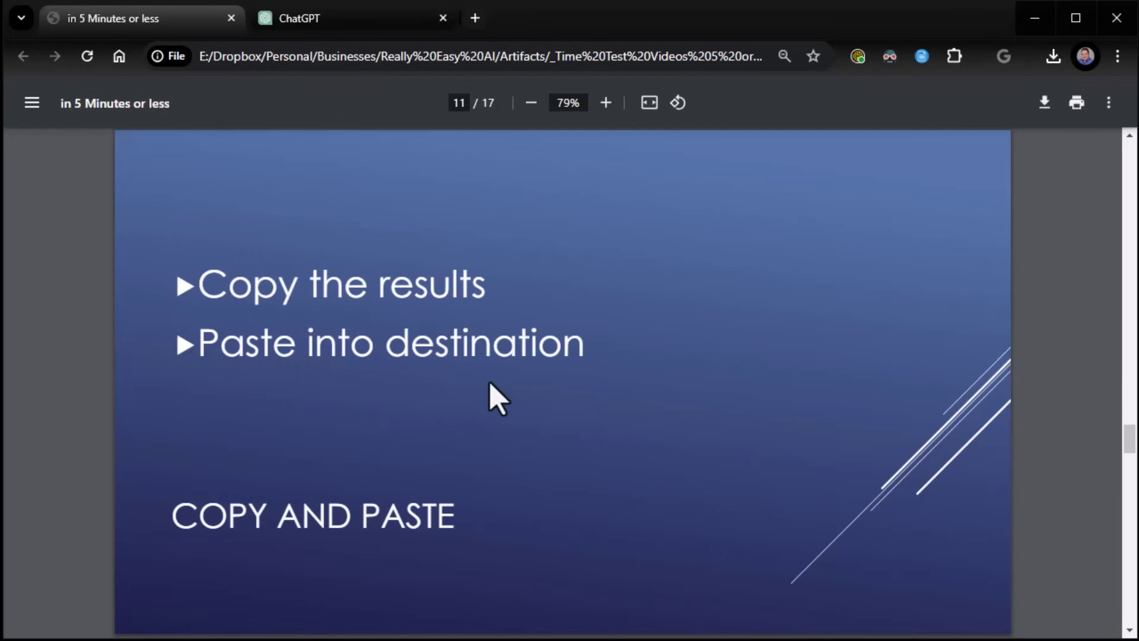
pyautogui.press('Right')
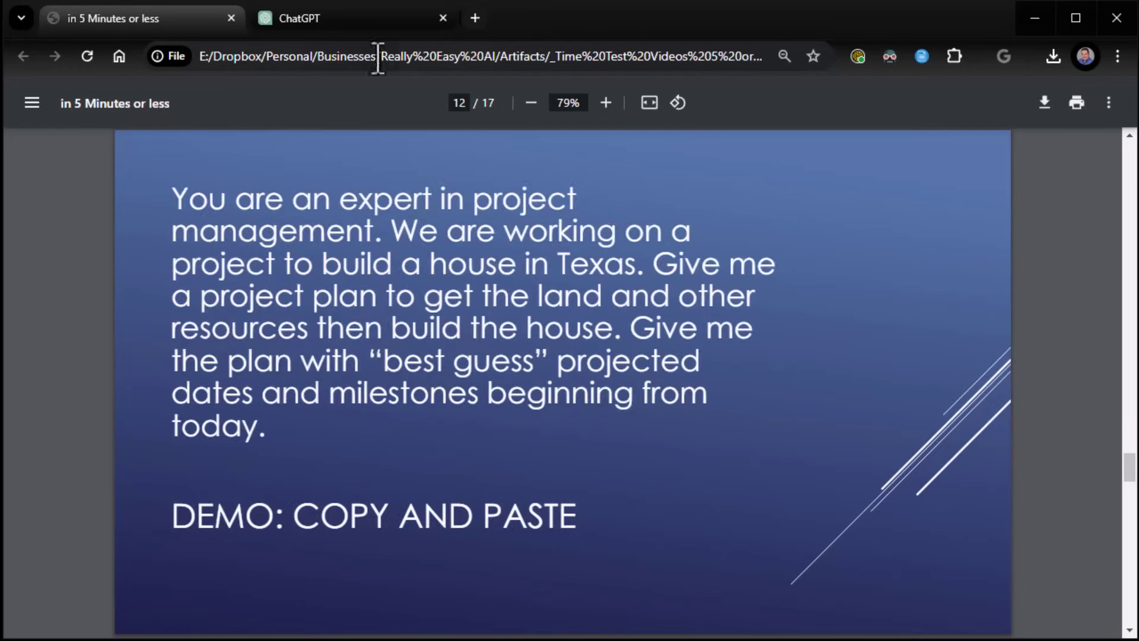
pyautogui.click(332, 18)
pyautogui.scroll(-4, 565, 407)
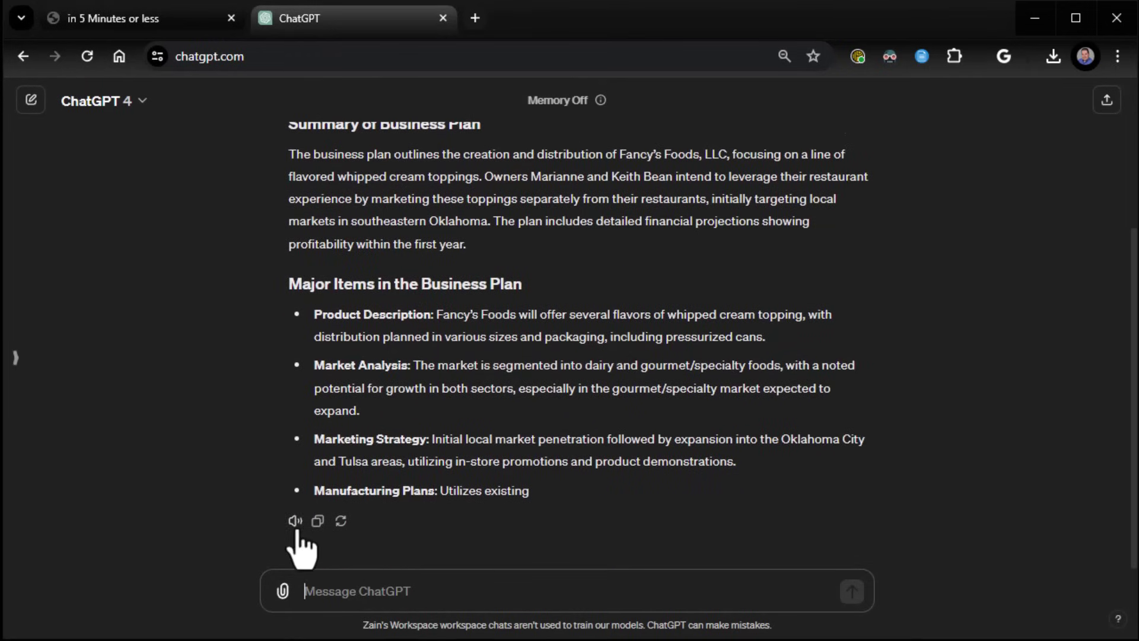
# Copy the business plan summary answer and return to slide 12
pyautogui.click(318, 522)
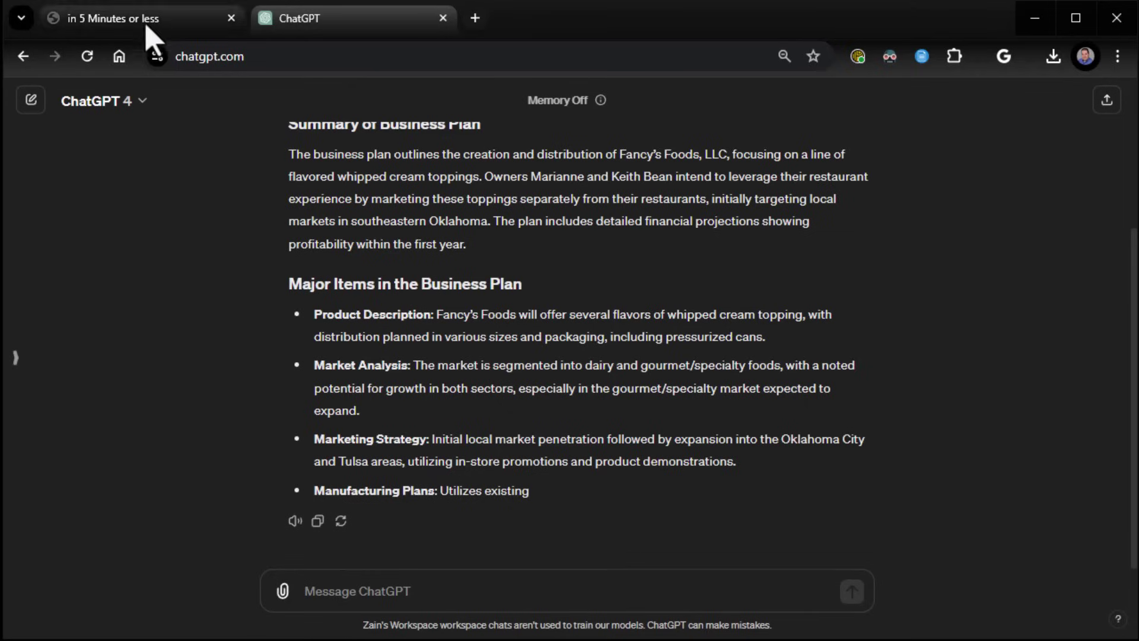
pyautogui.click(152, 35)
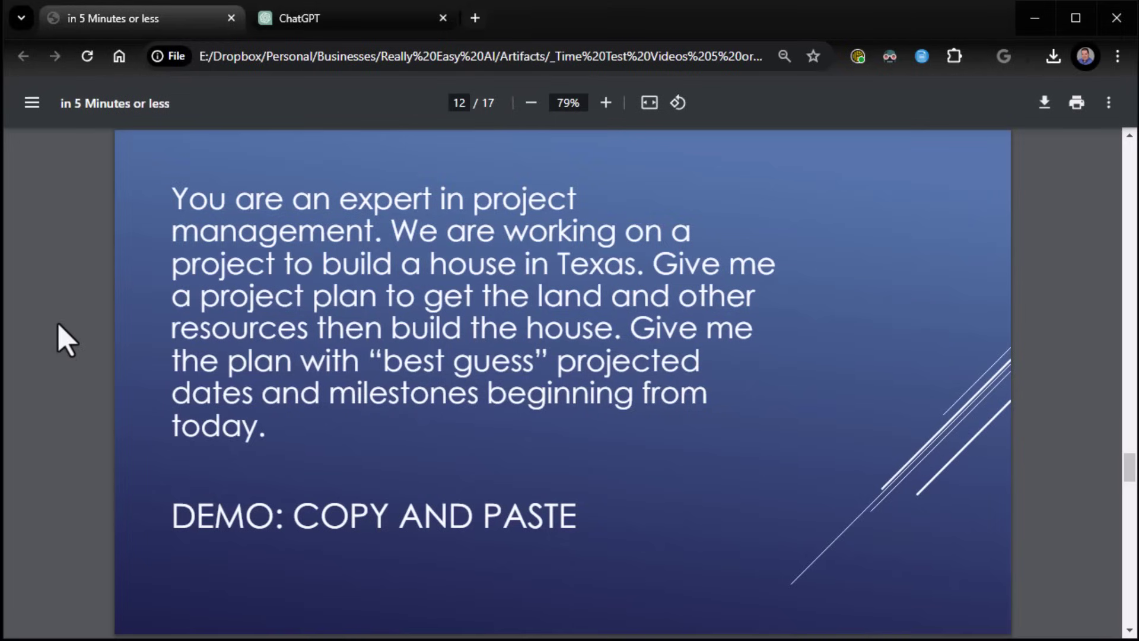
# Advance to slide 13, Putting into Plain Text
pyautogui.press('Right')
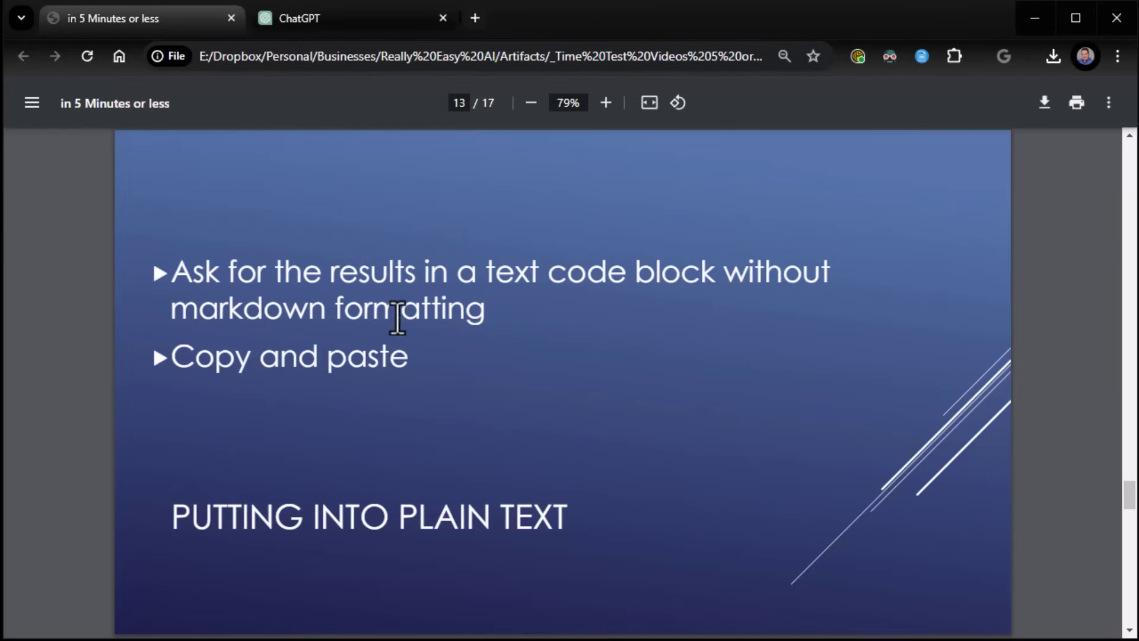
# Edit the prompt to request a plain-text code block without markdown, resubmit, and copy the code
pyautogui.click(292, 21)
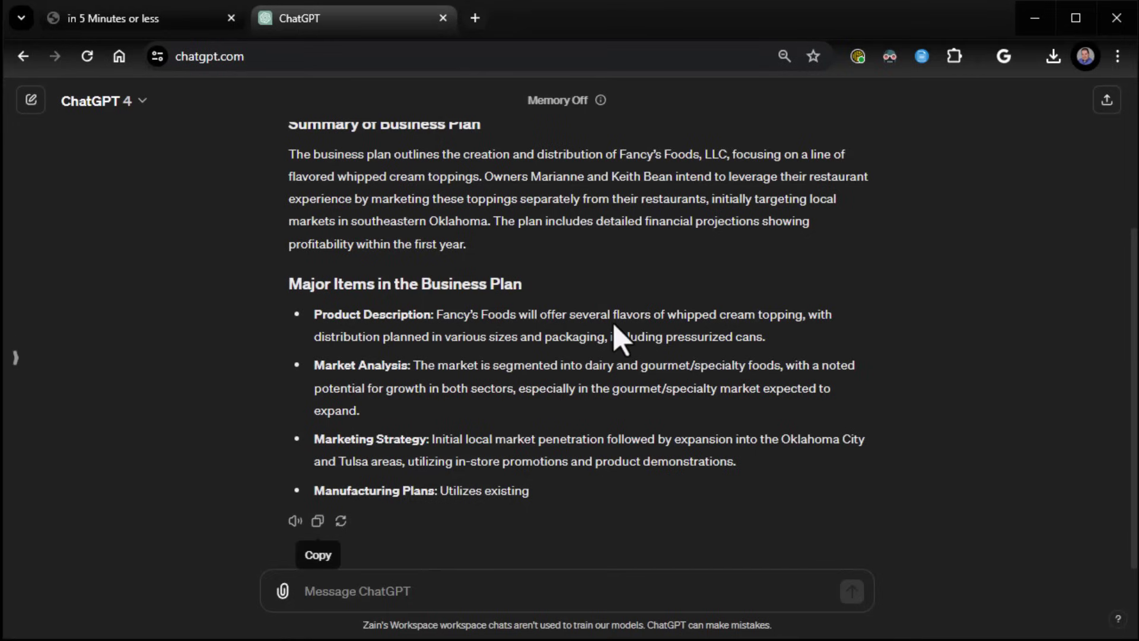
pyautogui.scroll(4, 617, 338)
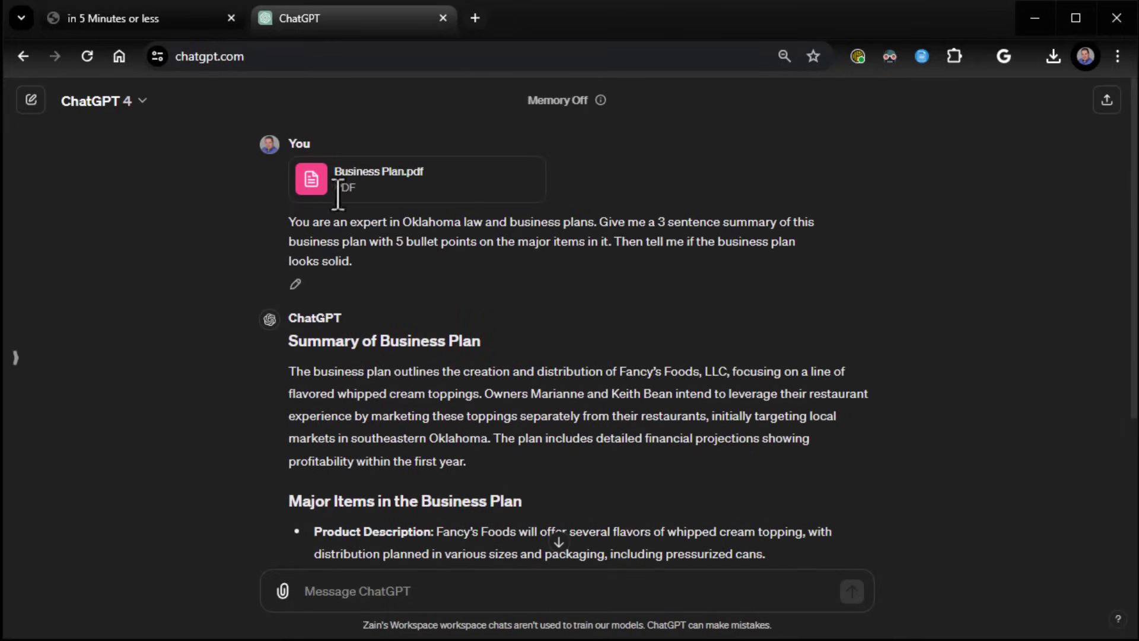
pyautogui.click(295, 286)
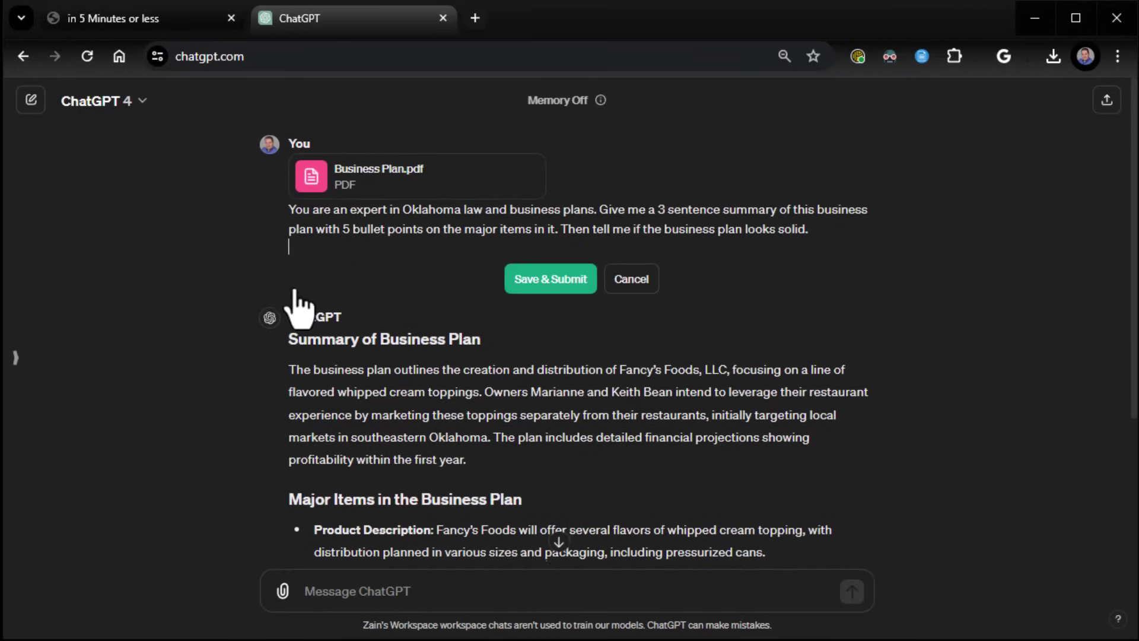
pyautogui.click(836, 239)
pyautogui.write('Put the results into a text code block without mark')
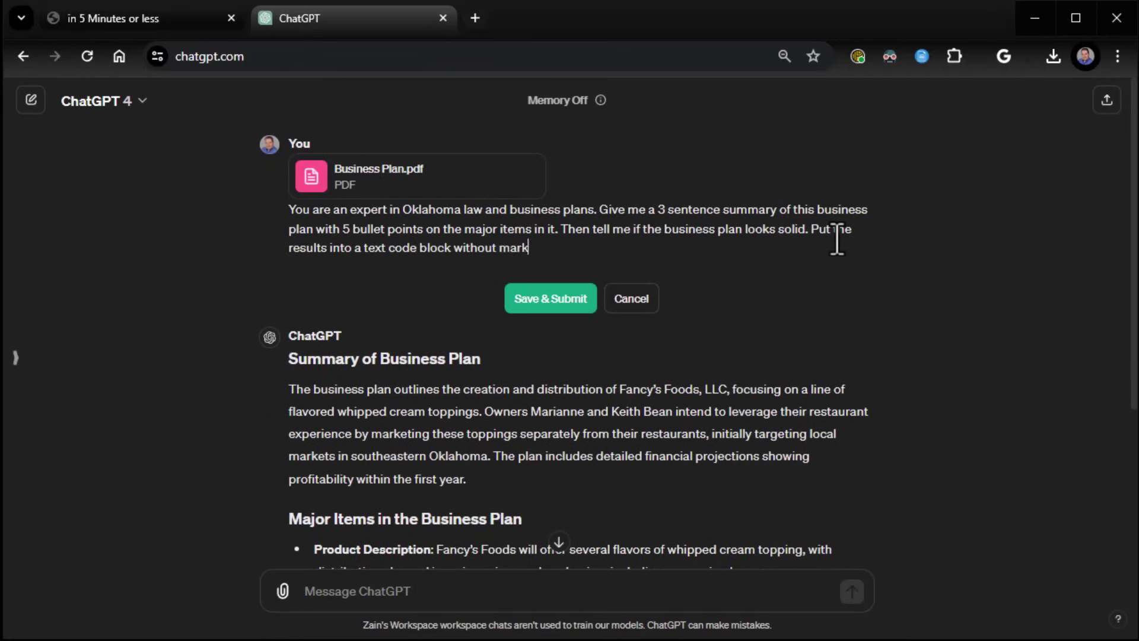
pyautogui.write('down formatting.')
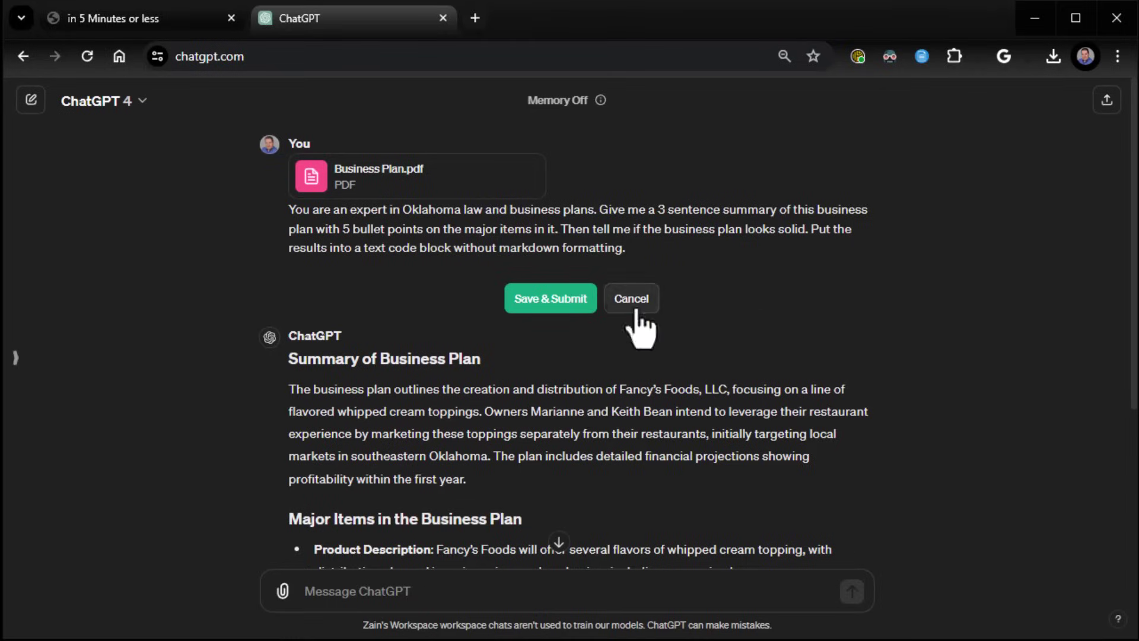
pyautogui.click(545, 302)
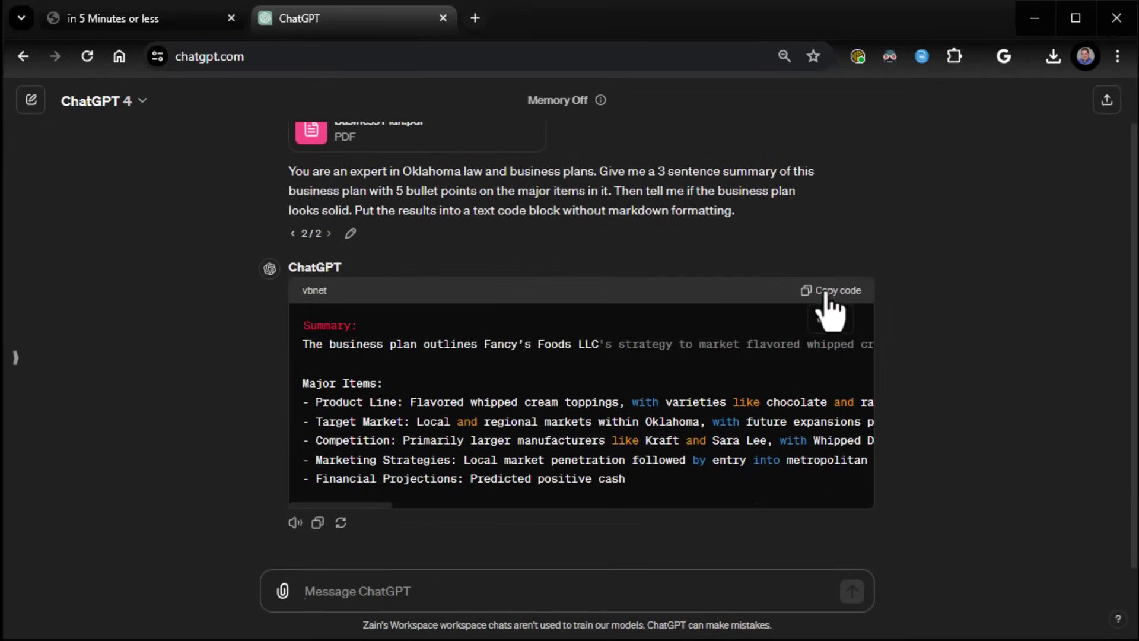
pyautogui.click(830, 292)
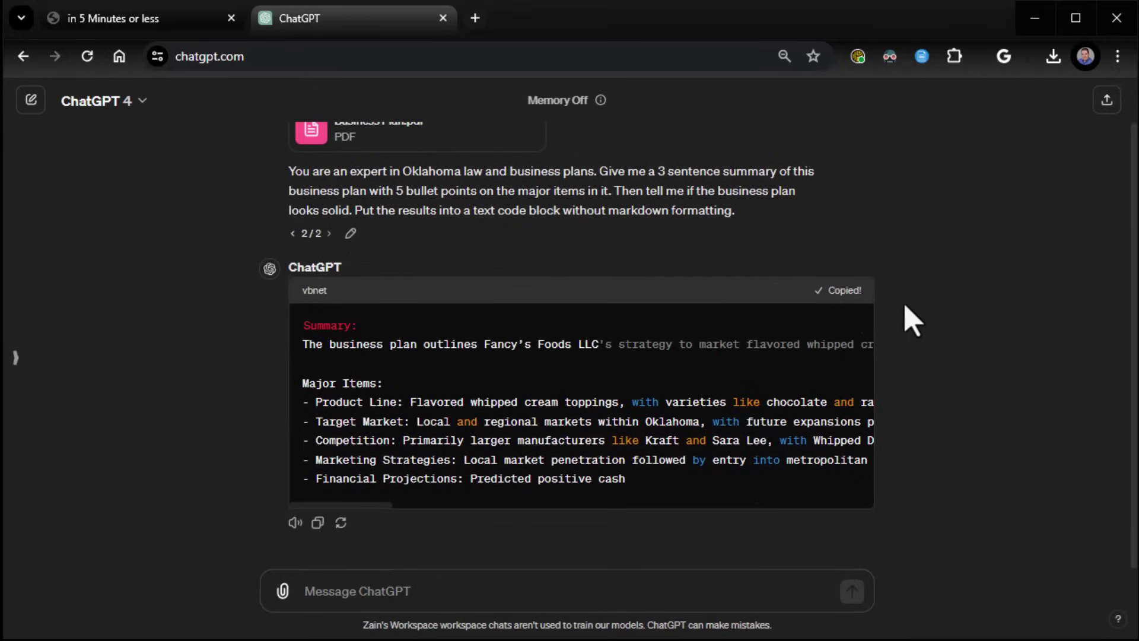
# Advance the slide deck to slide 16, 'Demo: Putting into a Document', then return to the ChatGPT conversation
pyautogui.click(119, 19)
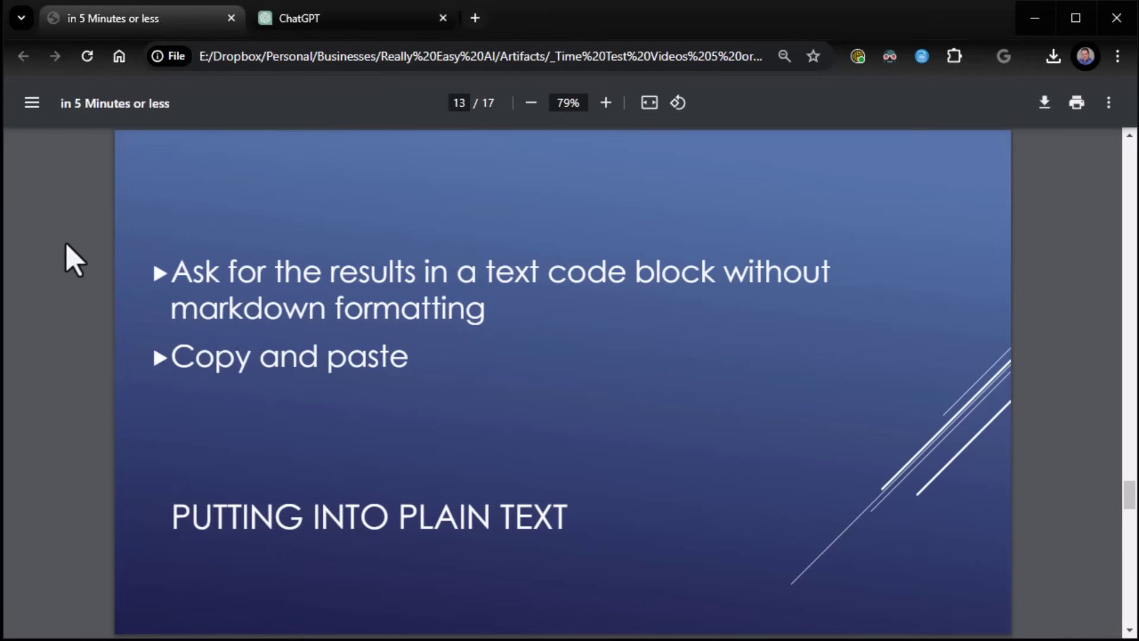
pyautogui.press('Right')
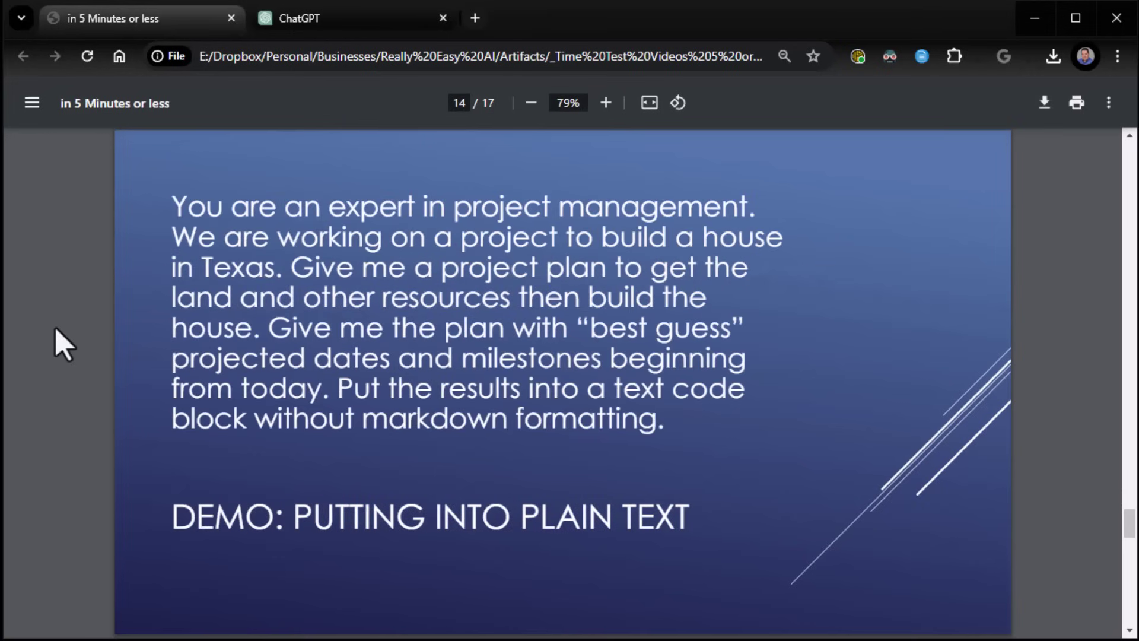
pyautogui.press('Right')
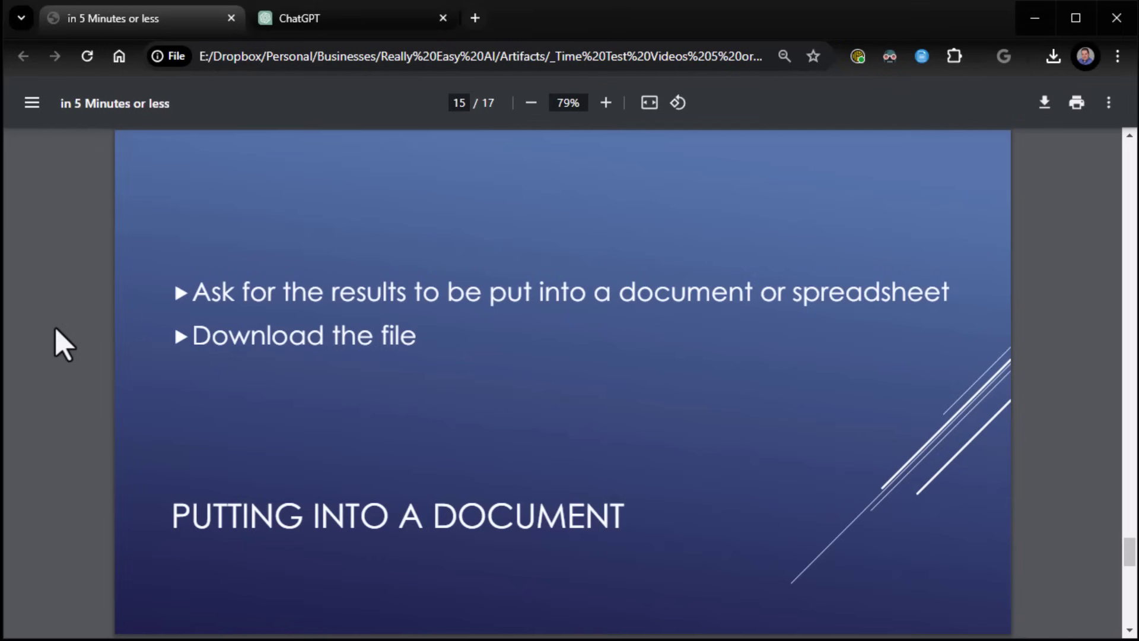
pyautogui.press('Right')
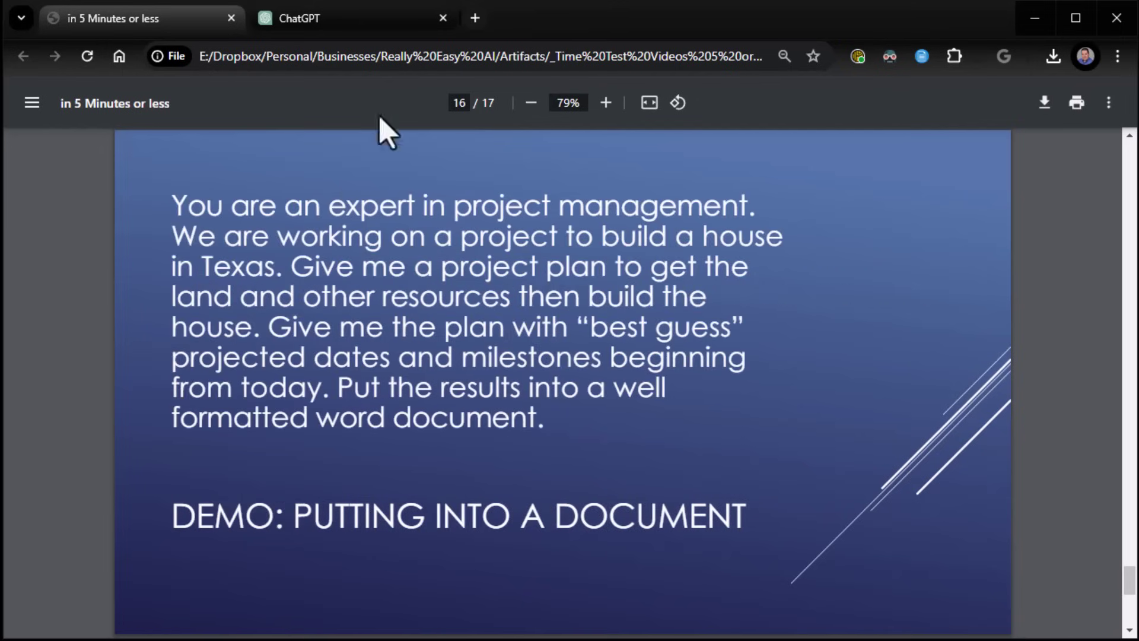
pyautogui.click(377, 22)
pyautogui.scroll(1, 503, 397)
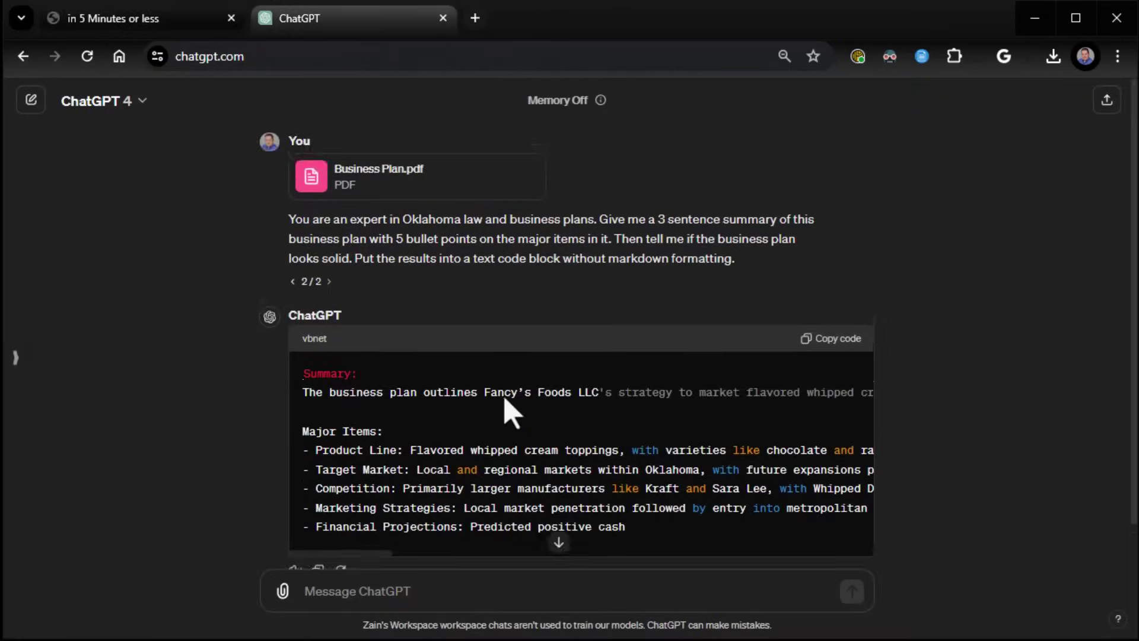
# Edit the prompt to request the results as a well formatted Word document and resubmit
pyautogui.click(351, 284)
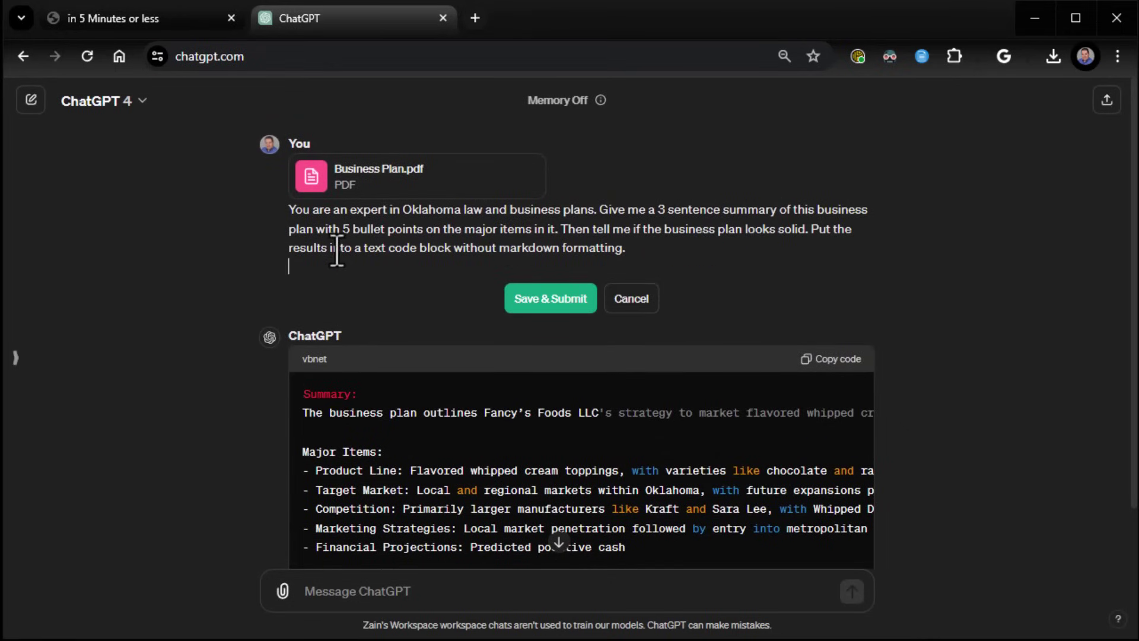
pyautogui.moveTo(353, 248); pyautogui.dragTo(637, 254)
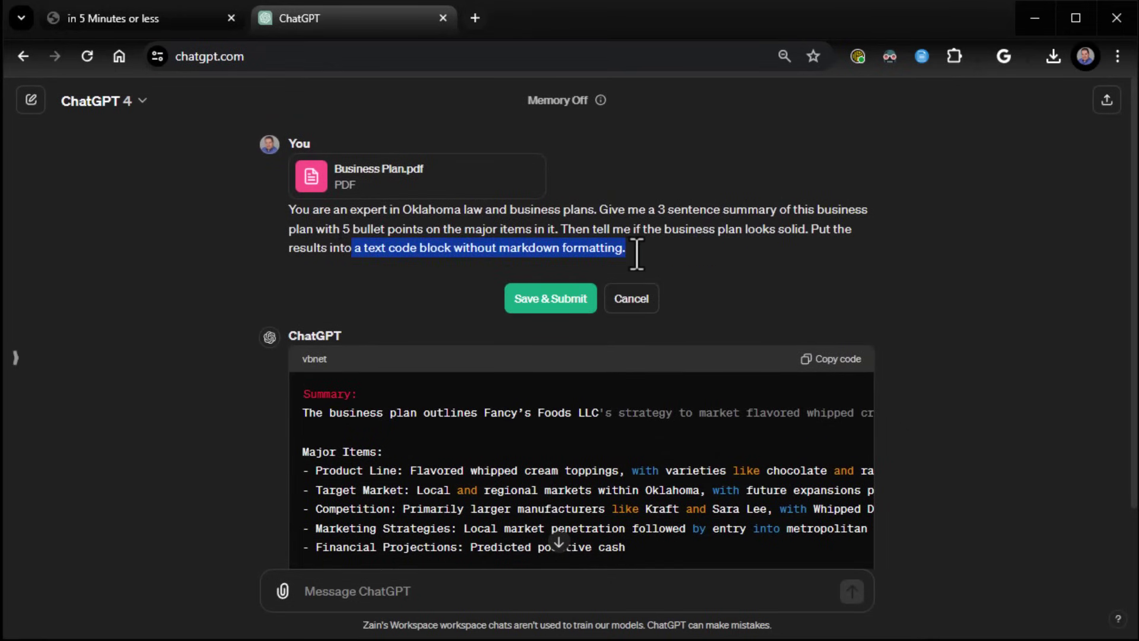
pyautogui.write('a well fo')
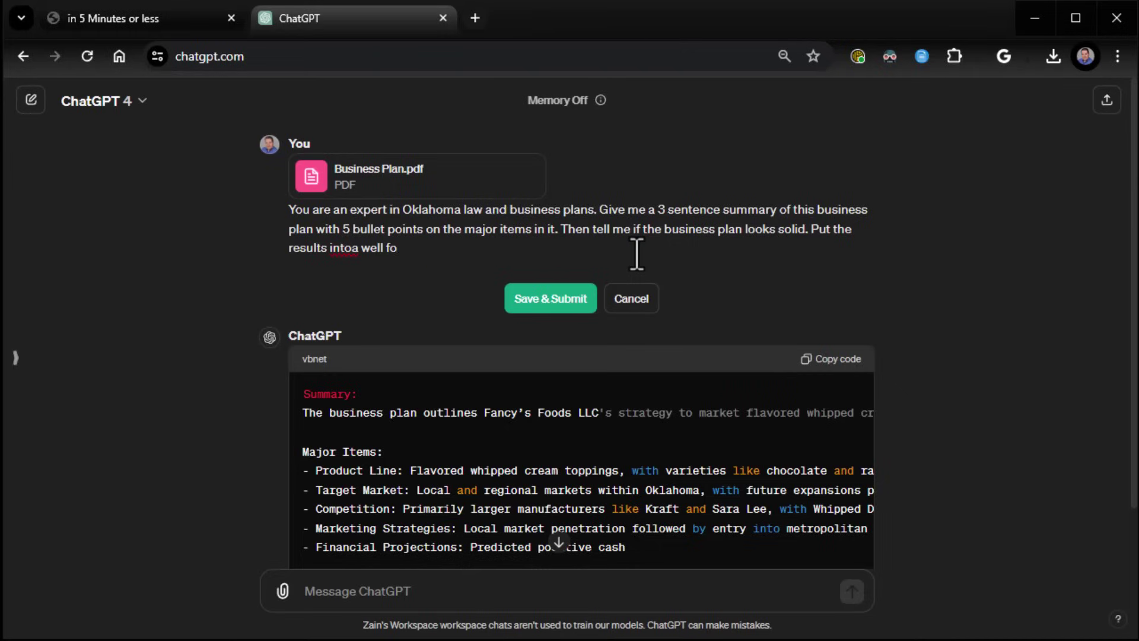
pyautogui.press('BackSpace')
pyautogui.press('BackSpace')
pyautogui.press('BackSpace')
pyautogui.press('BackSpace')
pyautogui.press('BackSpace')
pyautogui.press('BackSpace')
pyautogui.press('BackSpace')
pyautogui.press('BackSpace')
pyautogui.write('well formatted wor')
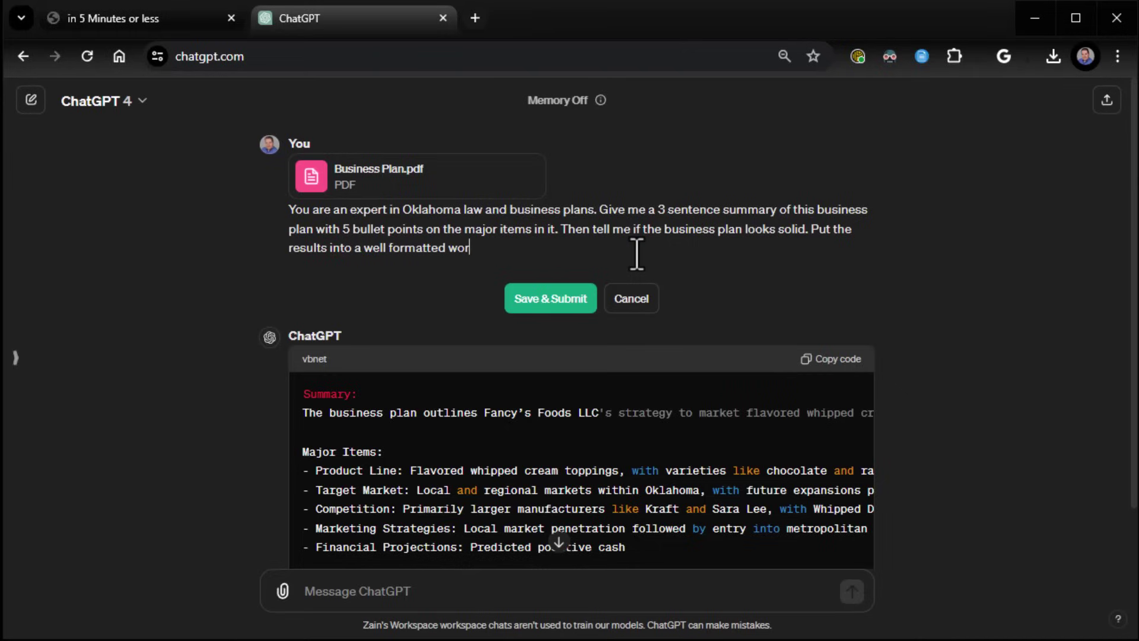
pyautogui.write('d document.')
pyautogui.click(561, 300)
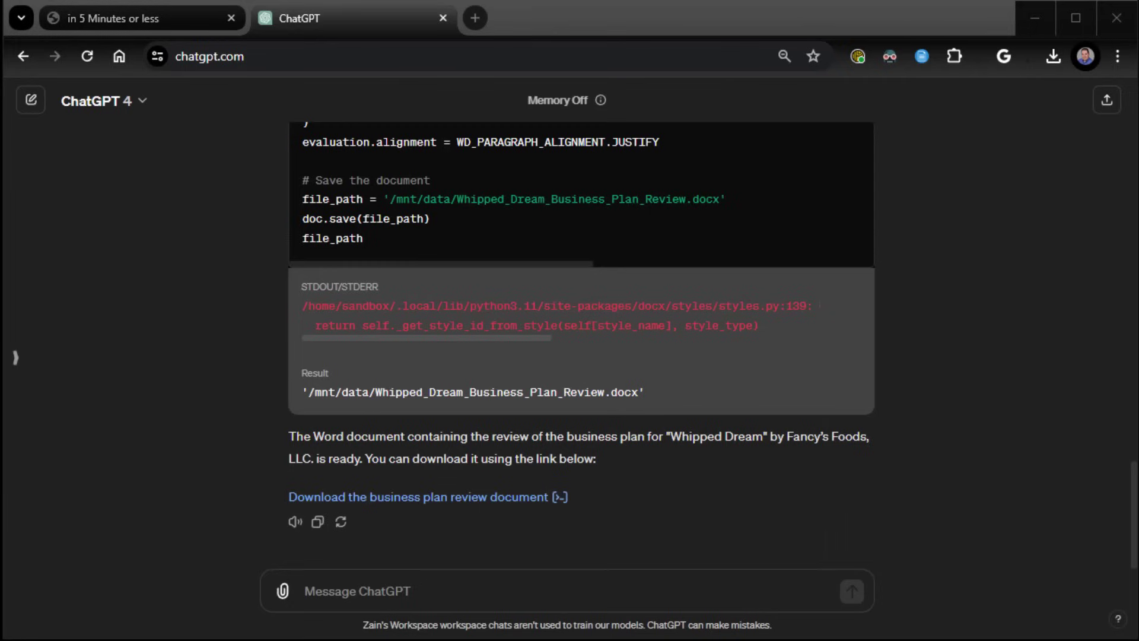
# Download and open Whipped_Dream_Business_Plan_Review.docx, close Word, and show final slide 17
pyautogui.click(415, 500)
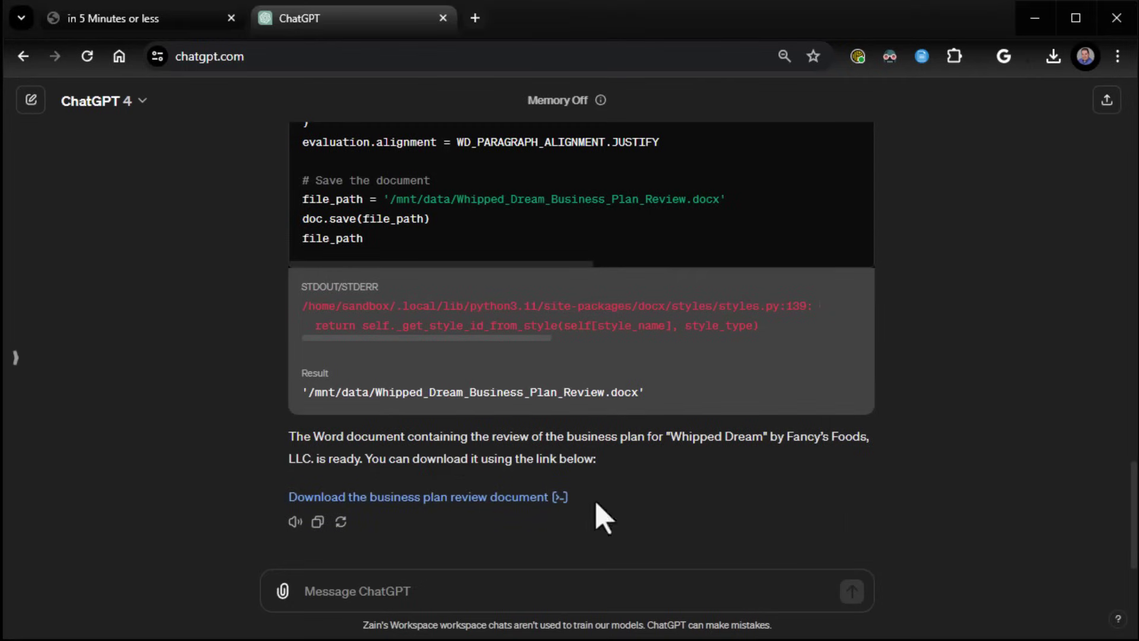
pyautogui.click(1052, 59)
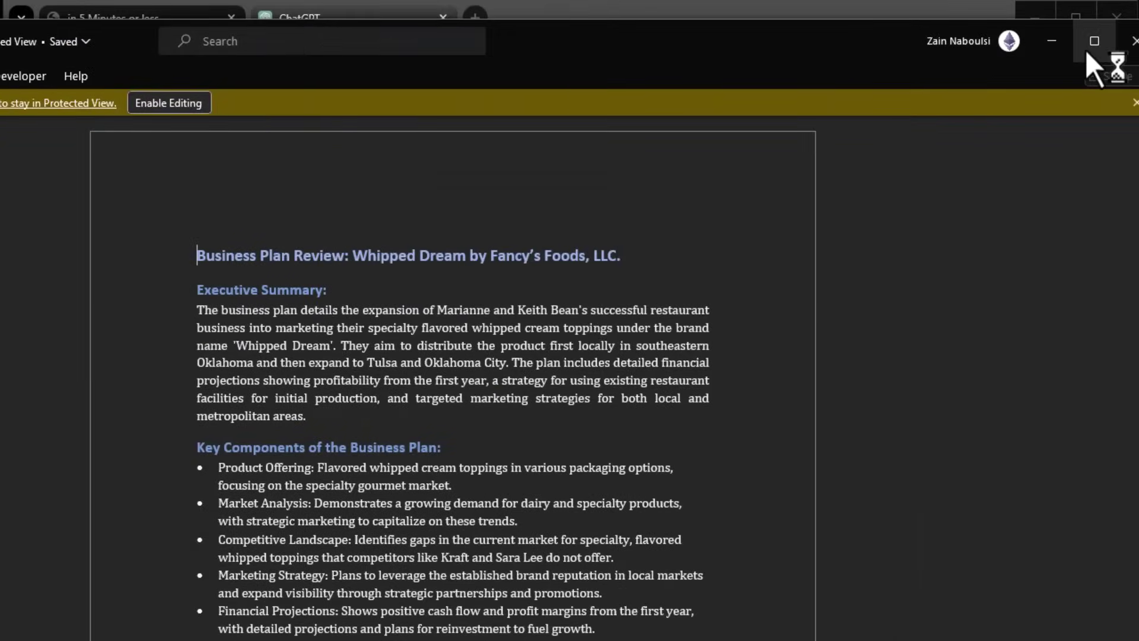
pyautogui.click(1132, 41)
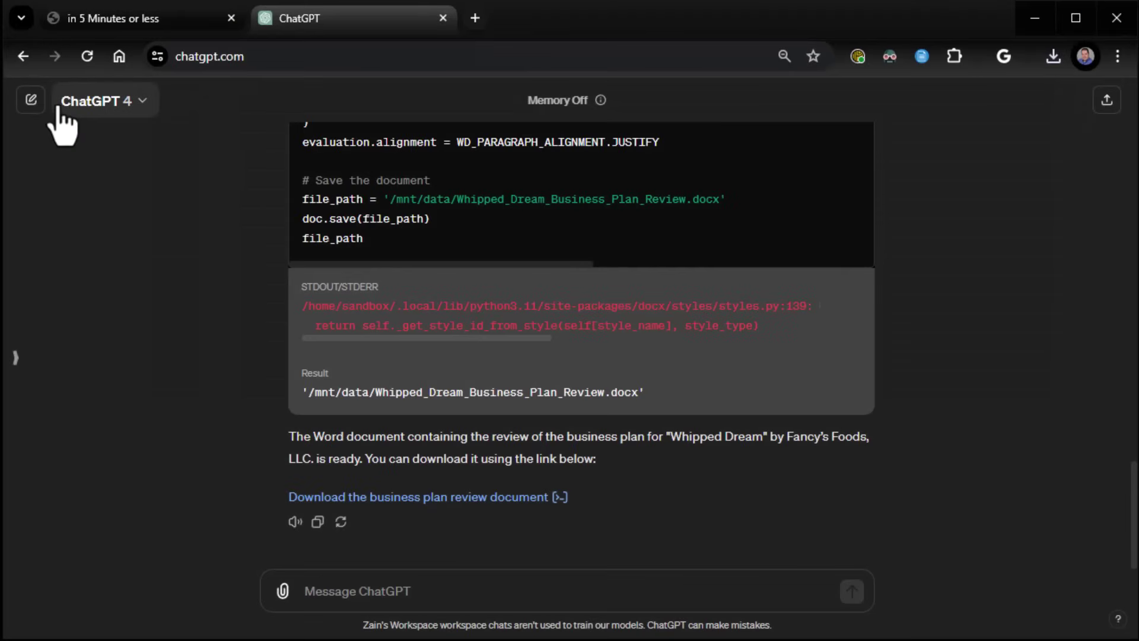
pyautogui.click(119, 18)
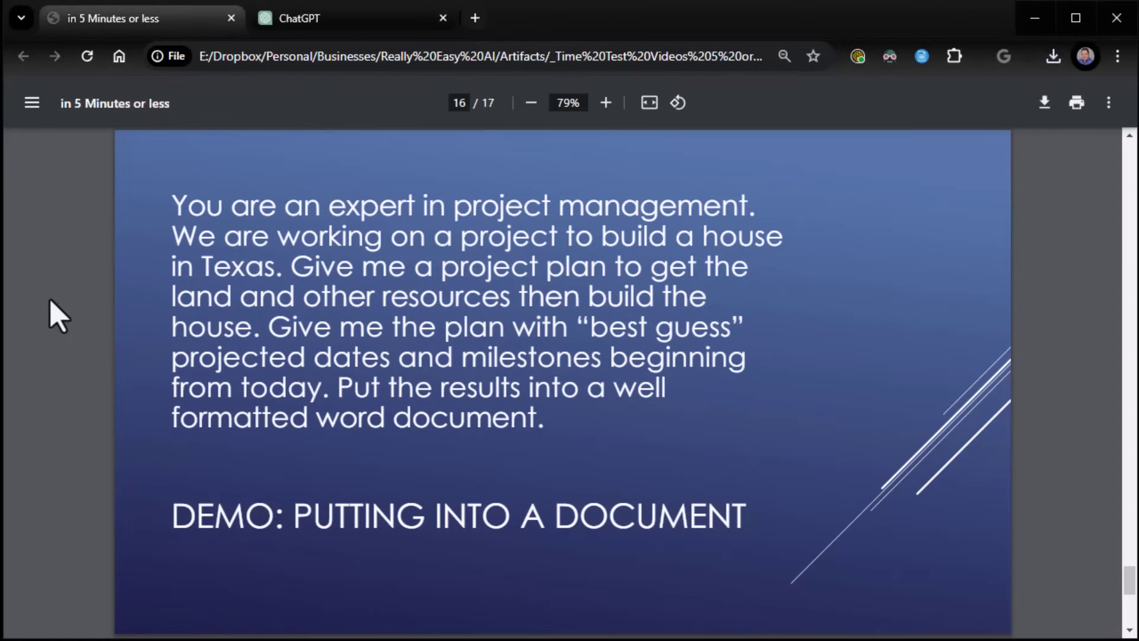
pyautogui.press('pagedown')
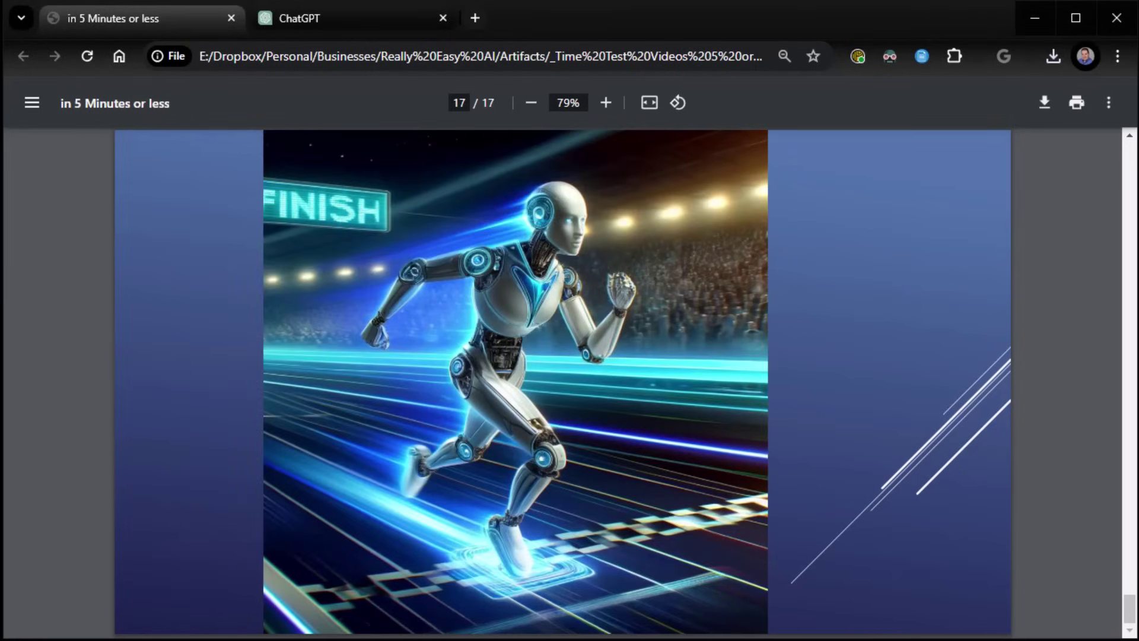